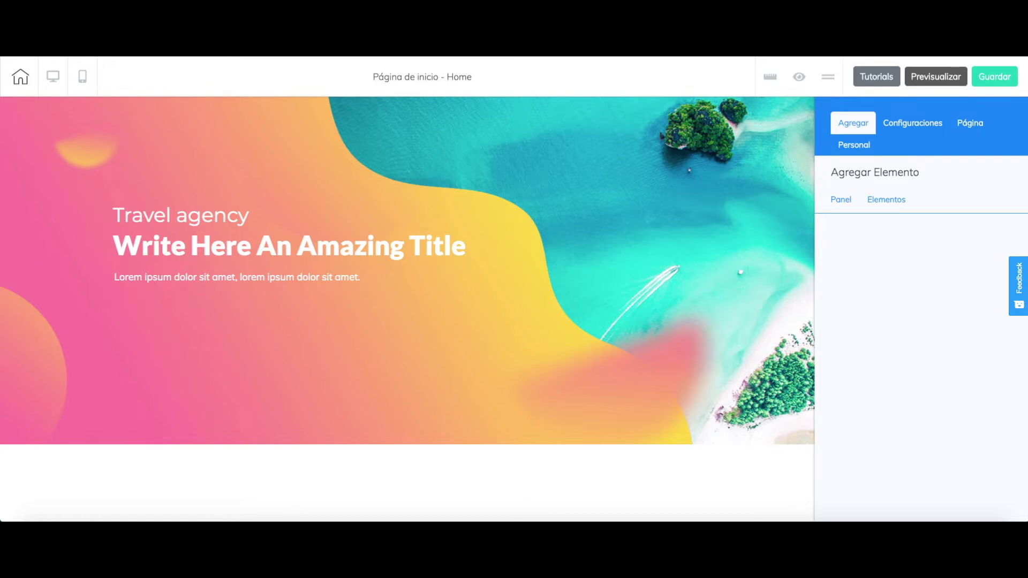
# Step: Add the blue square-cornered Register Now button below the Lorem ipsum line in the hero section and widen it
pyautogui.click(898, 201)
pyautogui.scroll(-2, 902, 266)
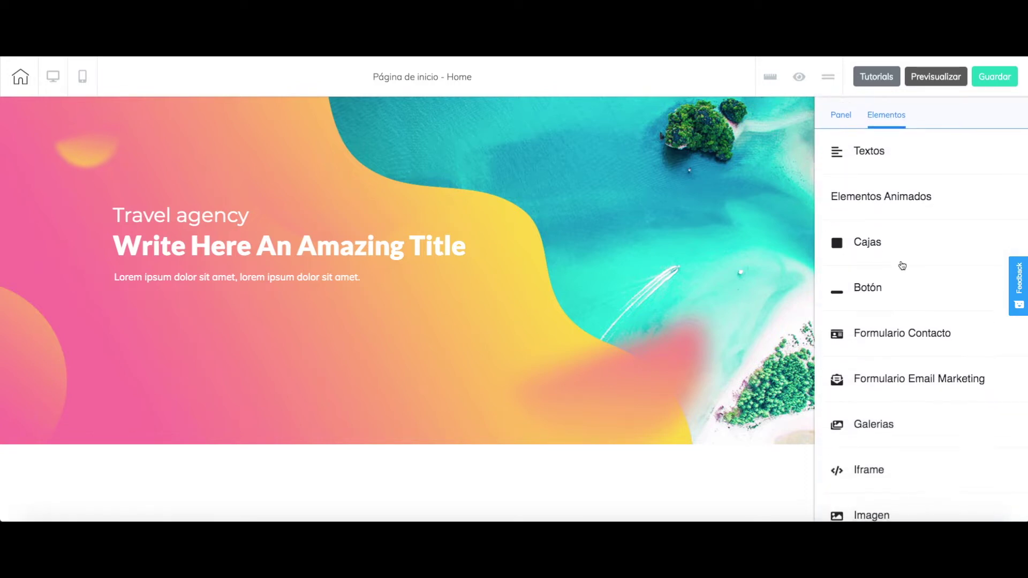
pyautogui.click(897, 285)
pyautogui.scroll(-2, 947, 413)
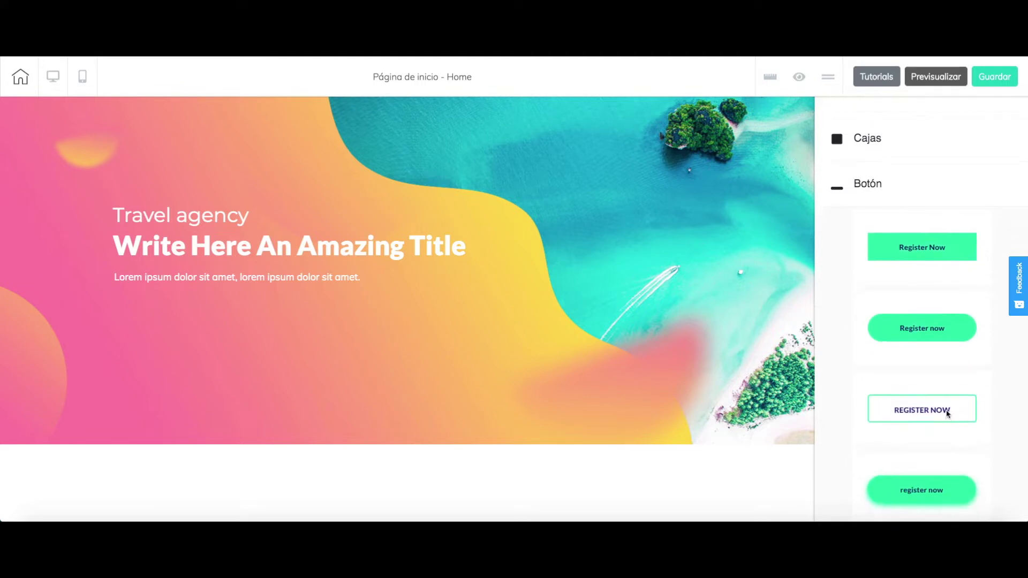
pyautogui.scroll(-2, 946, 412)
pyautogui.scroll(-6, 947, 416)
pyautogui.scroll(-3, 947, 416)
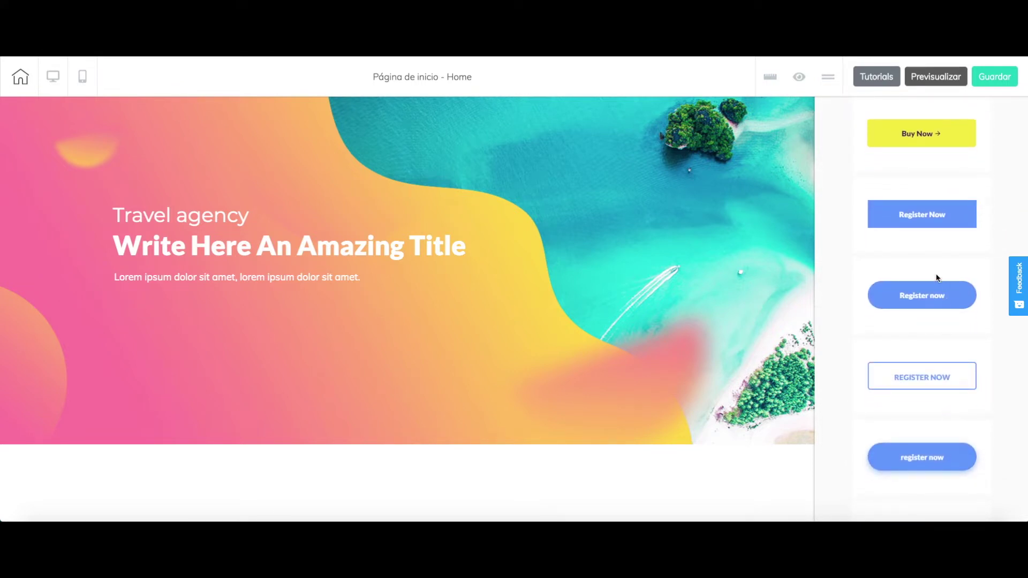
pyautogui.moveTo(924, 214); pyautogui.dragTo(238, 346)
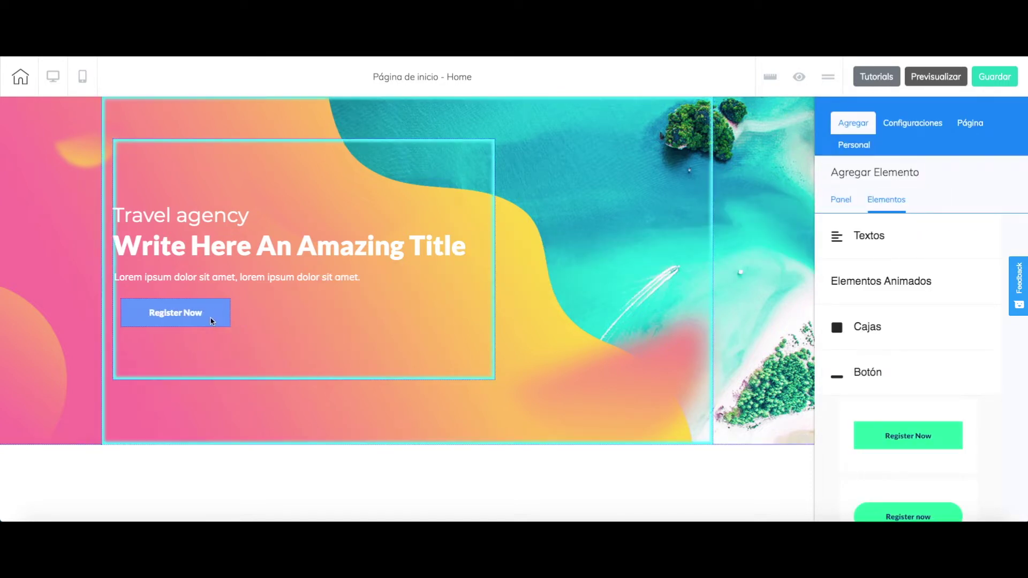
pyautogui.click(224, 322)
pyautogui.moveTo(229, 330); pyautogui.dragTo(310, 327)
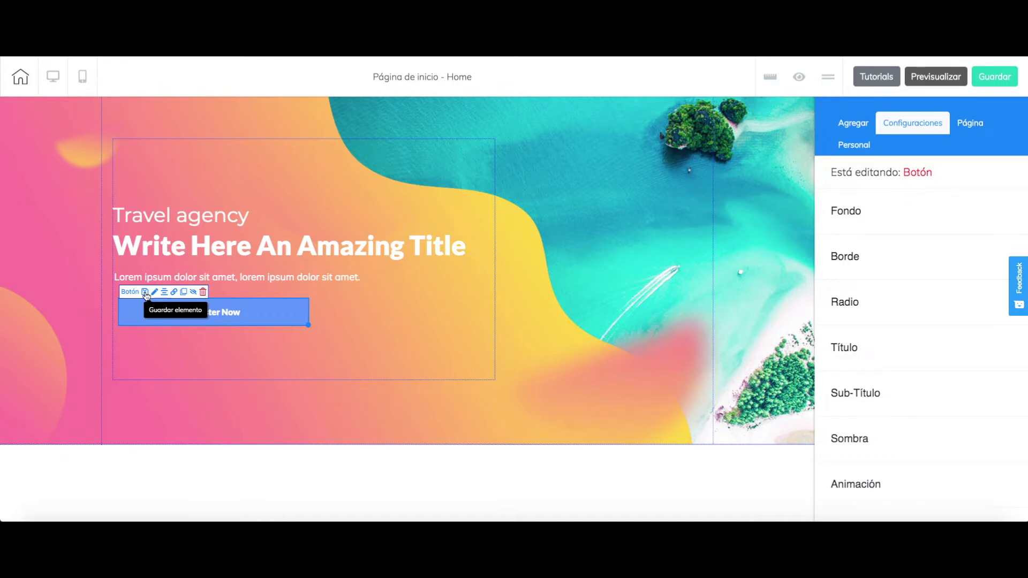
# Step: Open the button's link settings, try a same-tab web target, and try the Area de Miembros and Home page links
pyautogui.click(174, 293)
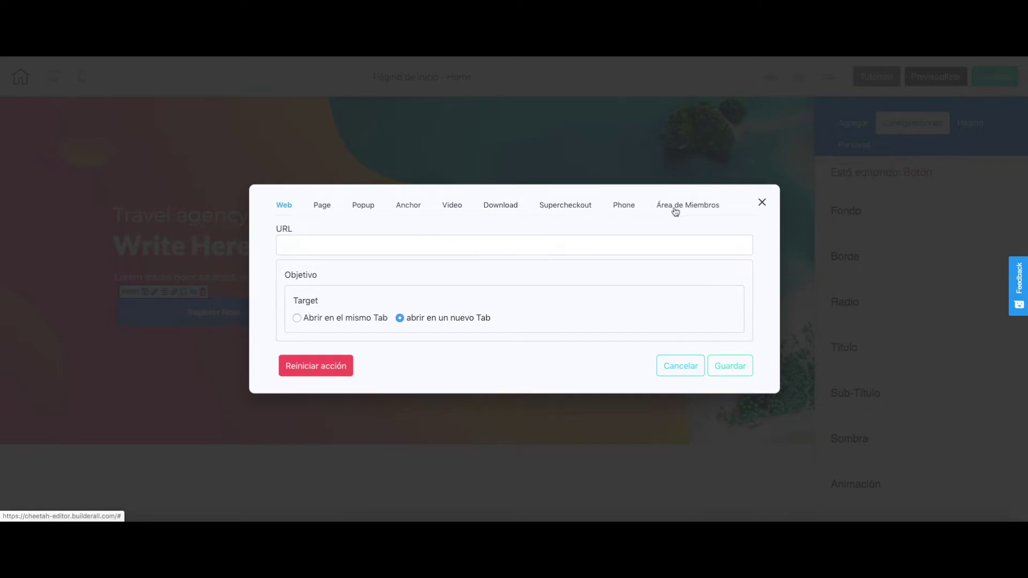
pyautogui.click(340, 245)
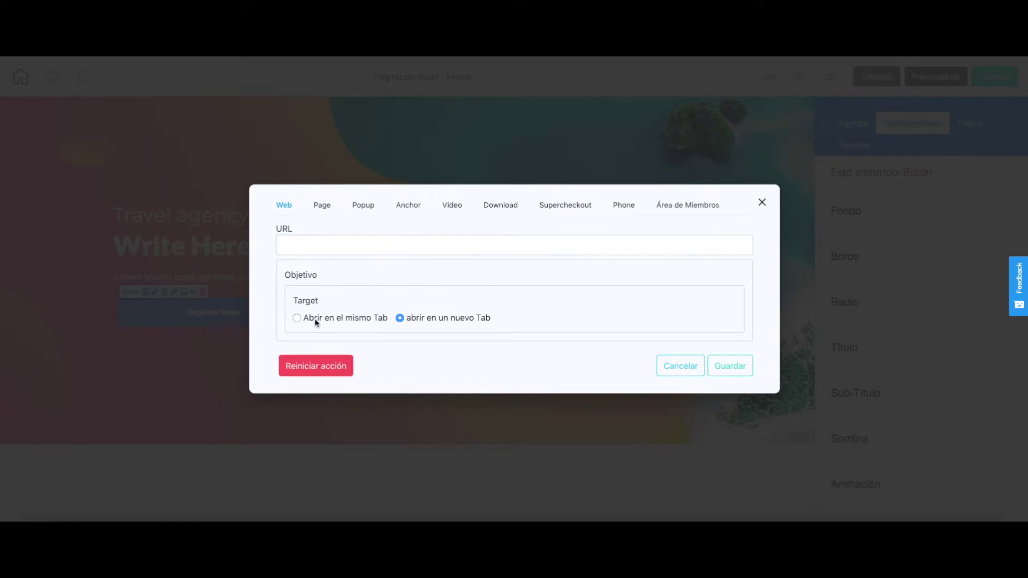
pyautogui.click(298, 321)
pyautogui.click(325, 209)
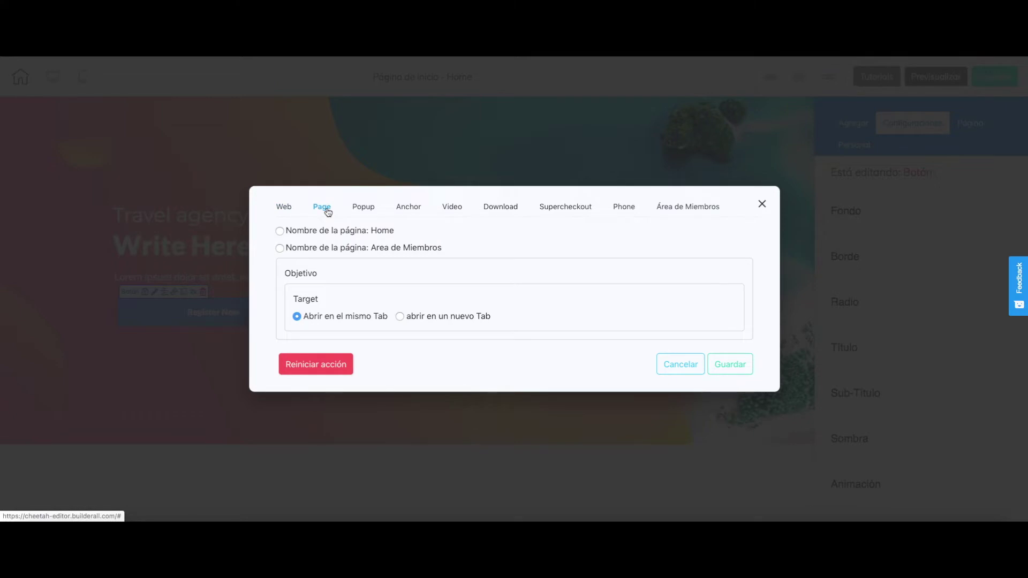
pyautogui.click(280, 231)
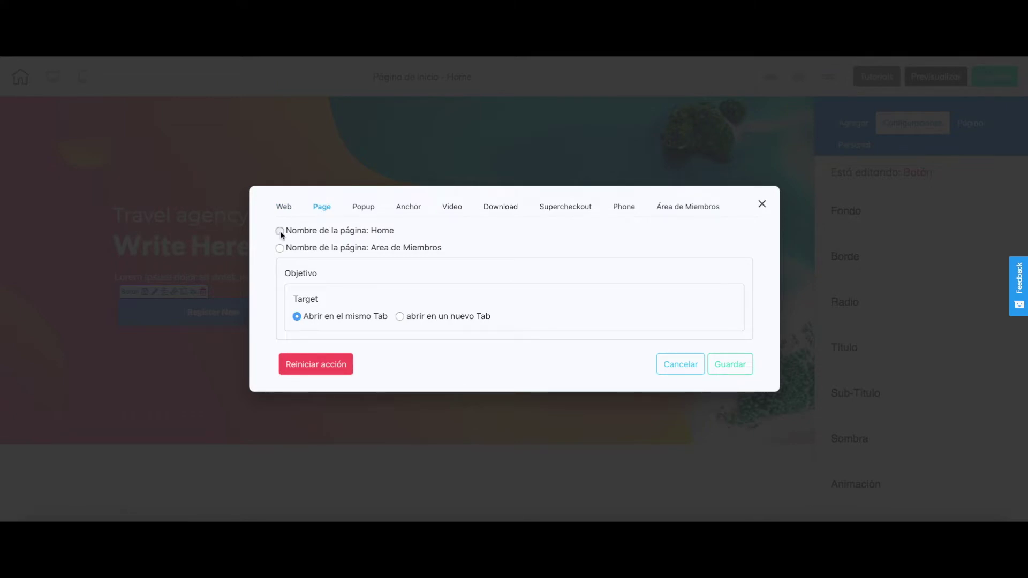
pyautogui.click(280, 248)
pyautogui.click(279, 231)
# Step: Try Pop-up producto and the Home page anchor as the button's action, and look at the video URL option
pyautogui.click(364, 208)
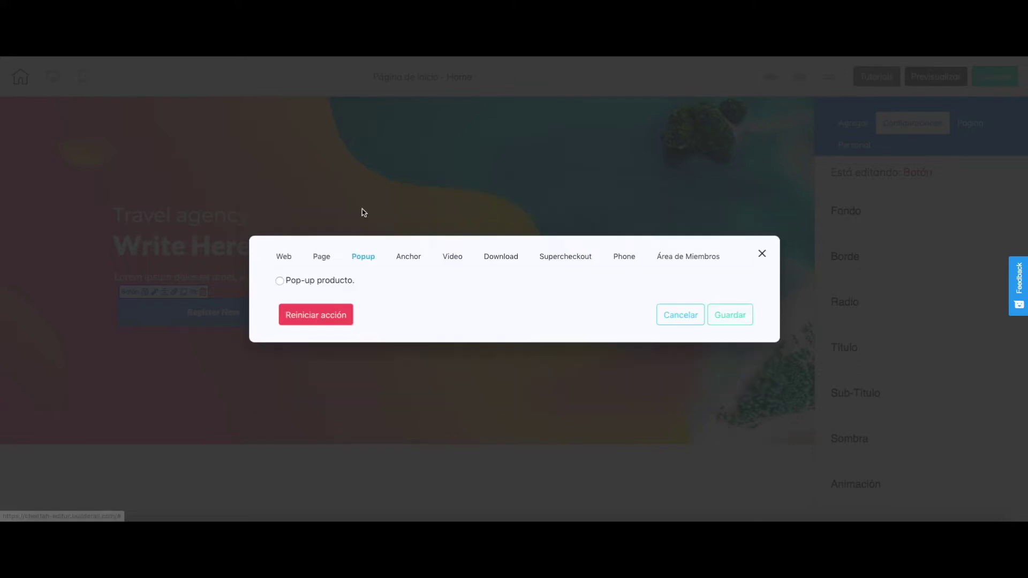
pyautogui.click(280, 281)
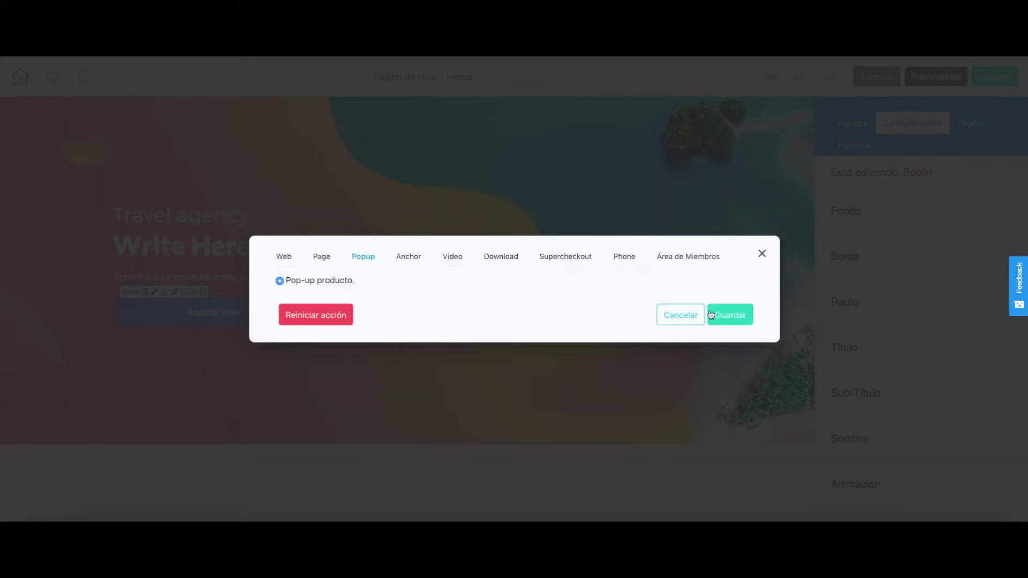
pyautogui.click(409, 257)
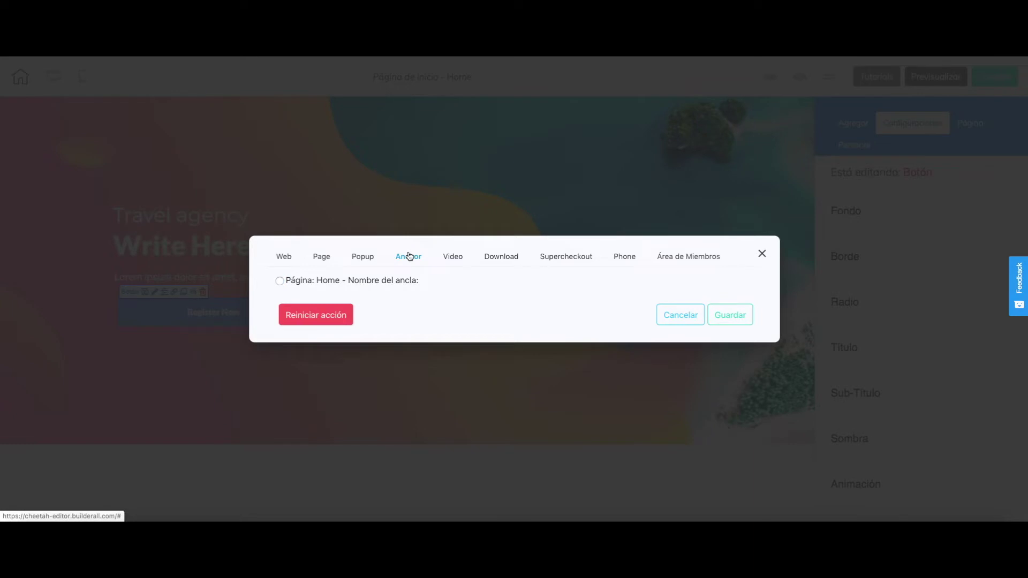
pyautogui.click(279, 281)
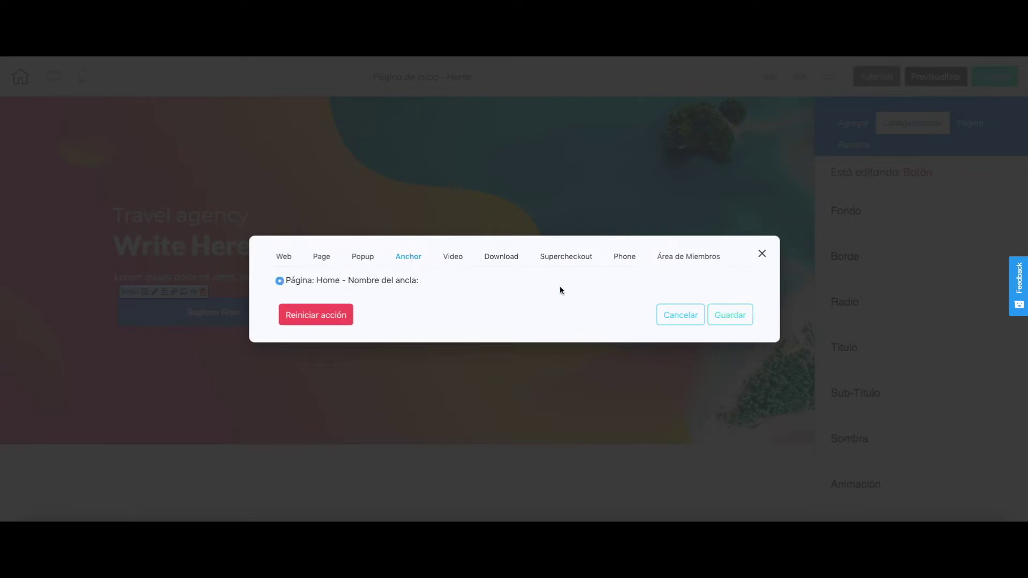
pyautogui.click(460, 263)
pyautogui.click(420, 288)
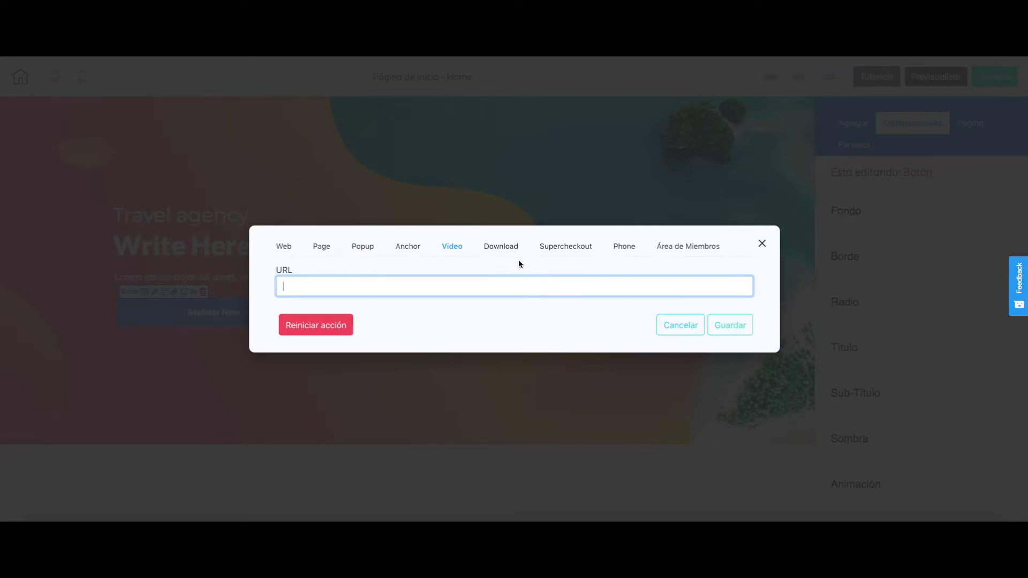
# Step: Examine the download action's file library and upload dialog, leaving both without choosing a file
pyautogui.click(504, 247)
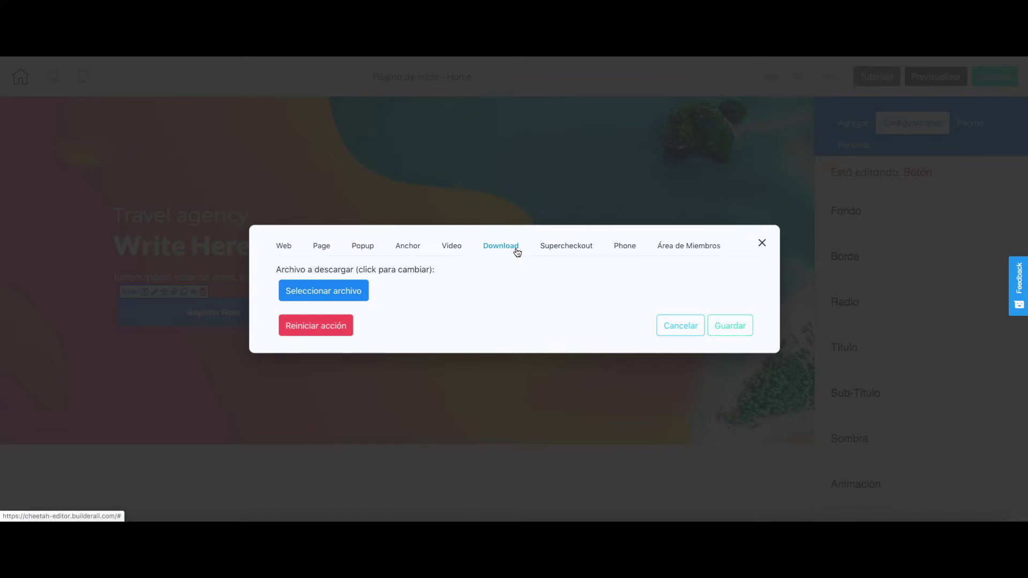
pyautogui.click(363, 292)
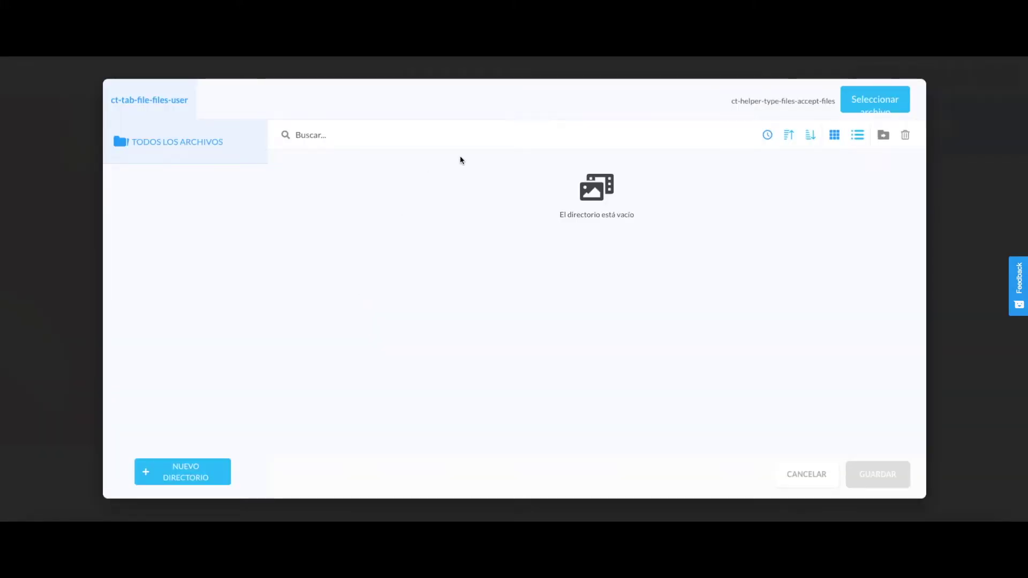
pyautogui.click(874, 107)
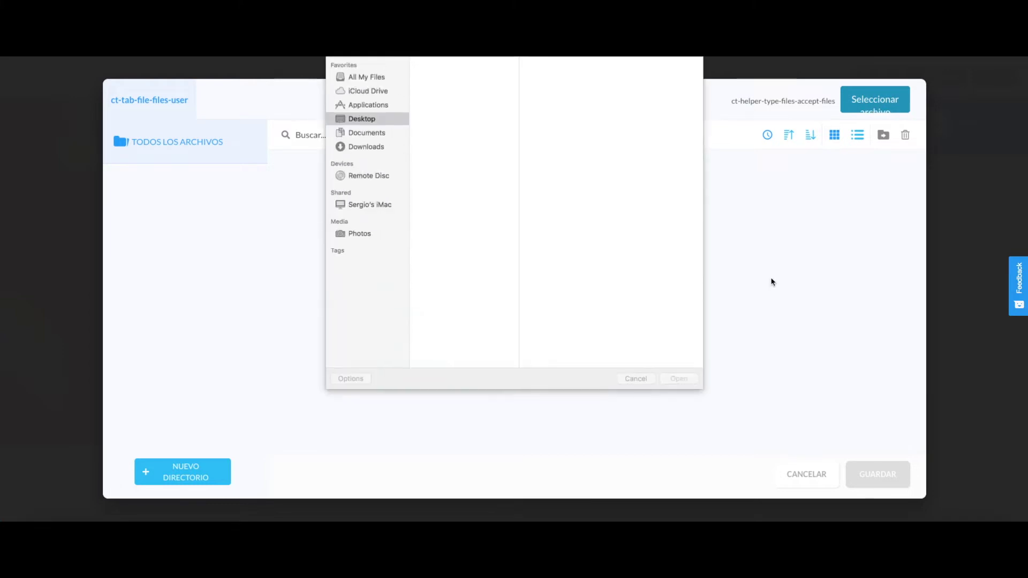
pyautogui.click(636, 381)
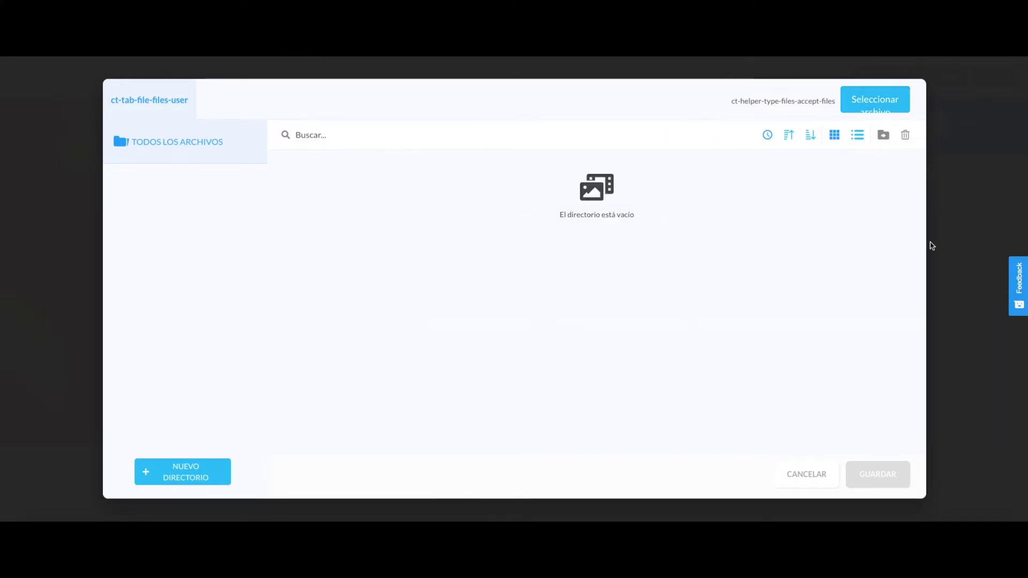
pyautogui.click(808, 475)
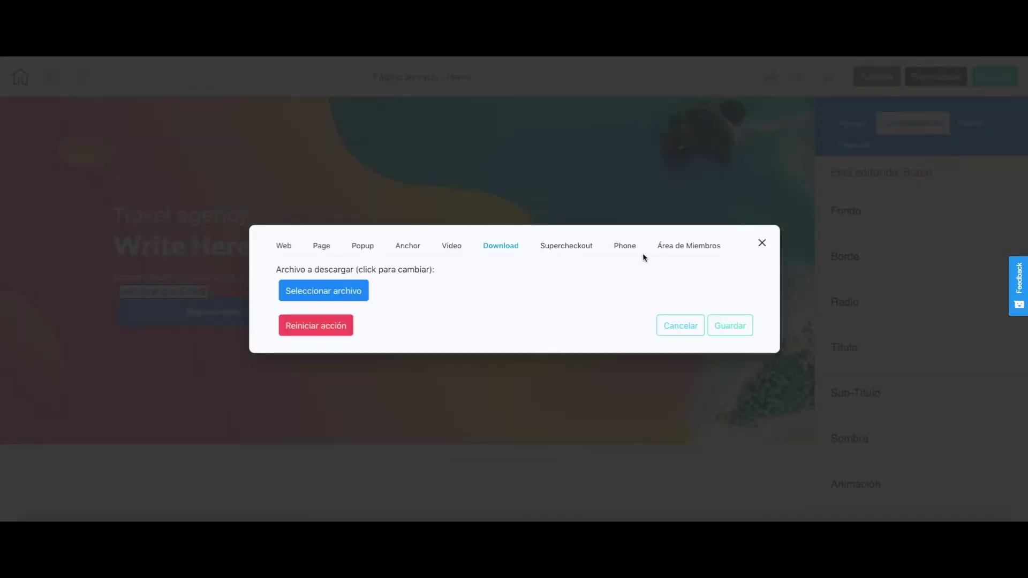
# Step: Examine the Supercheckout action's product selection and the linked Supercheckout products page, and return to the link settings
pyautogui.click(580, 248)
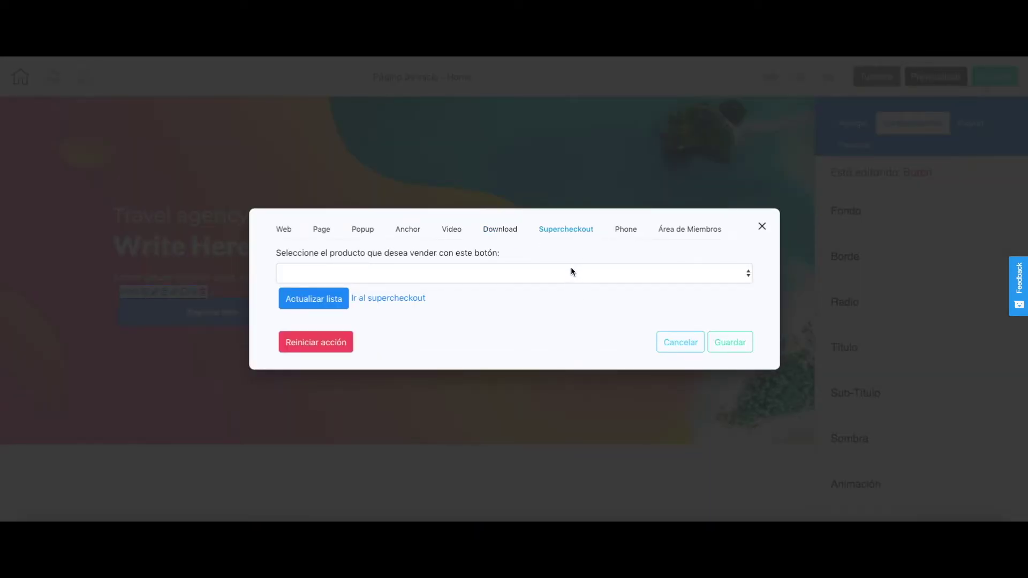
pyautogui.click(572, 272)
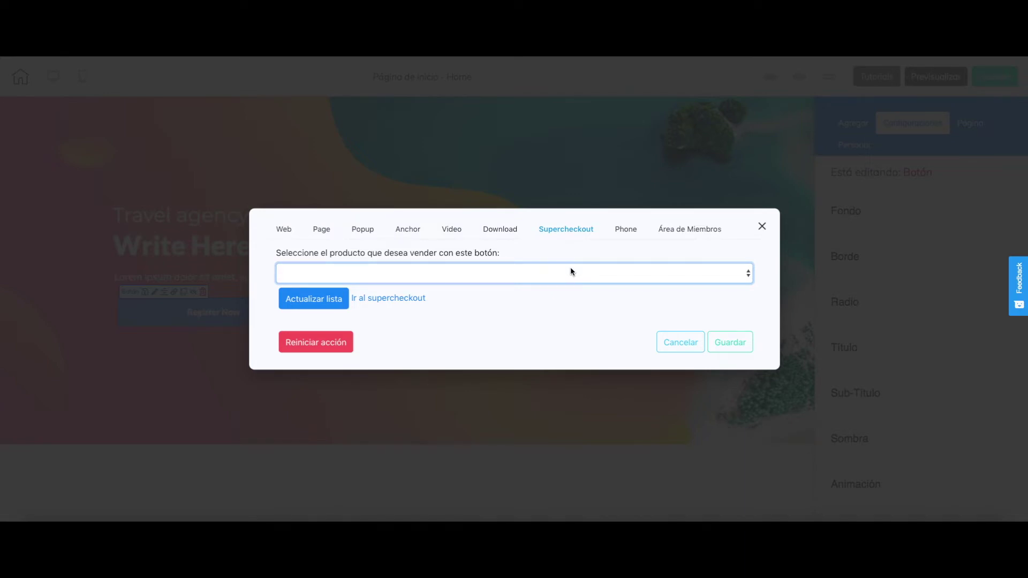
pyautogui.click(409, 299)
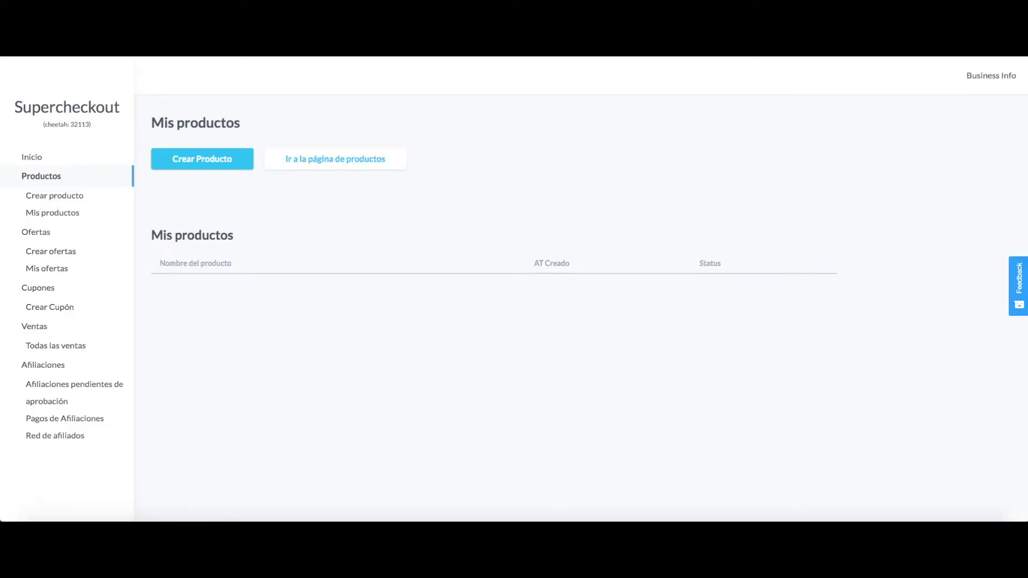
pyautogui.hotkey('ctrl', 'w')
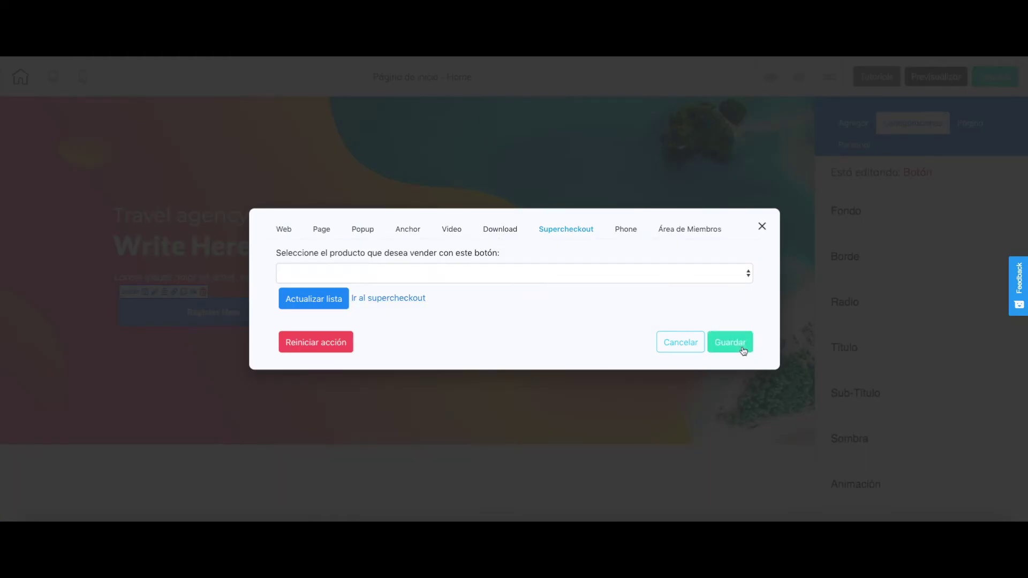
# Step: Examine the phone action's number mask choices and the options for what happens when a visitor uses the button
pyautogui.click(632, 231)
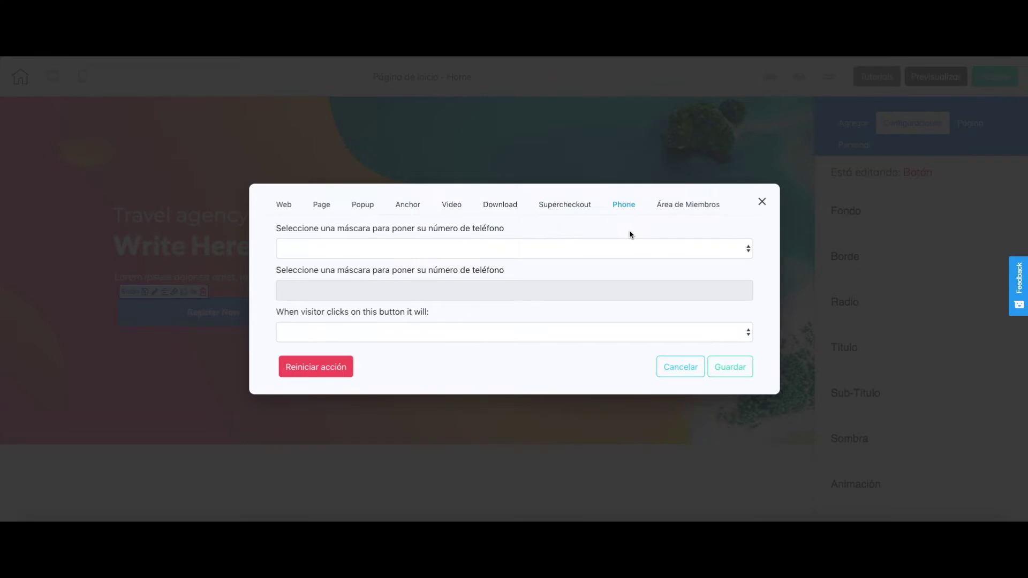
pyautogui.click(505, 253)
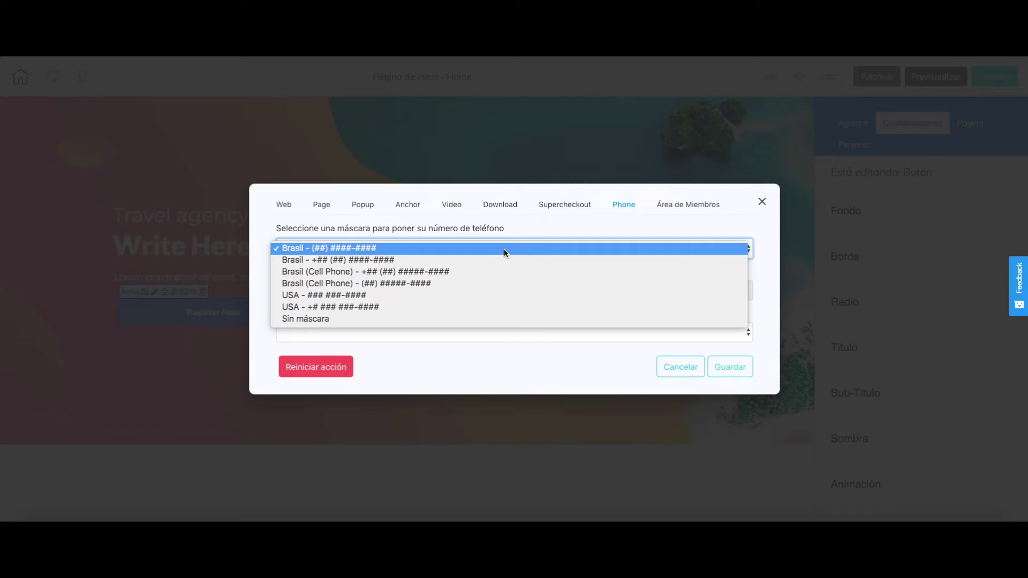
pyautogui.click(522, 259)
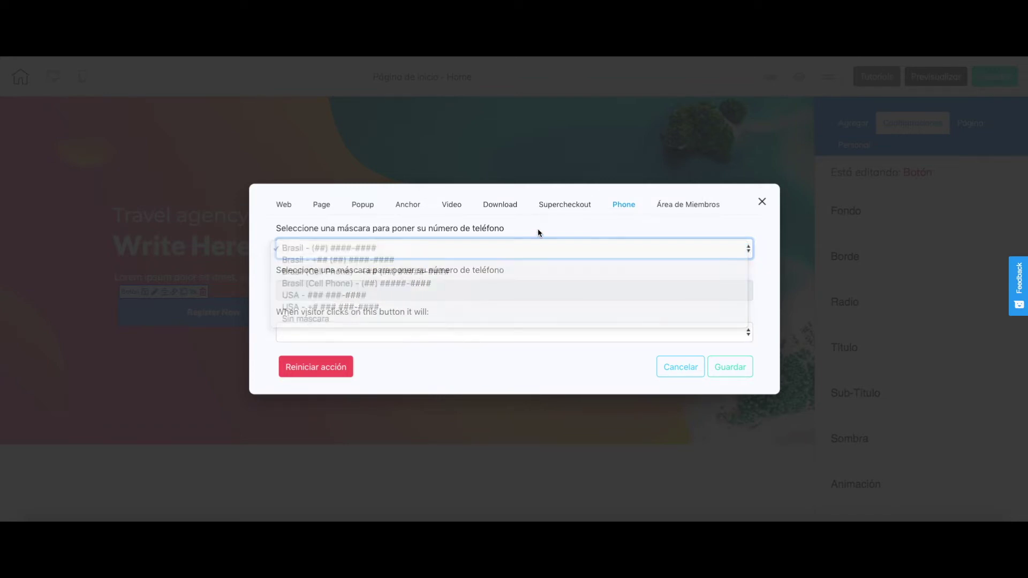
pyautogui.click(512, 333)
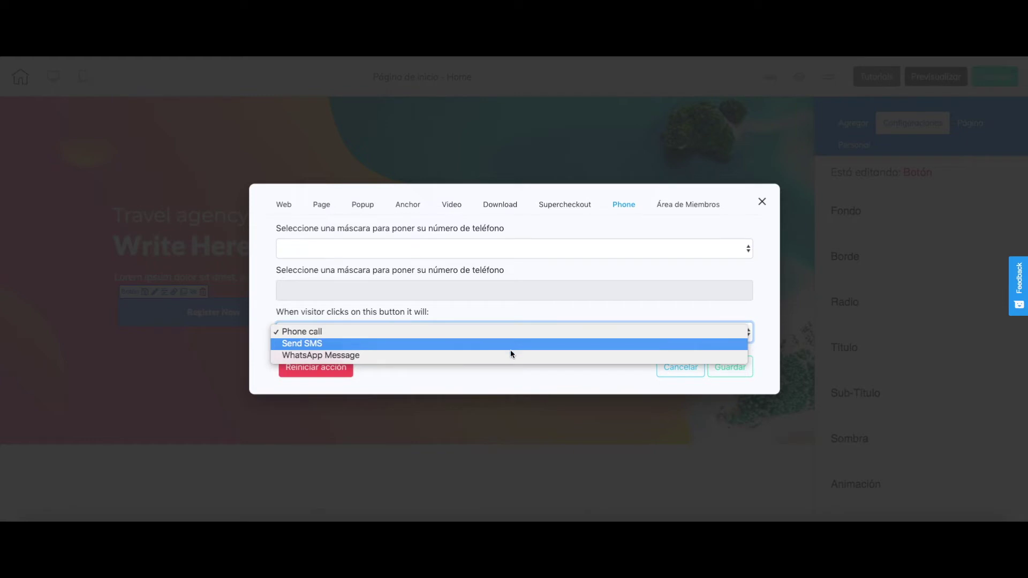
pyautogui.click(530, 318)
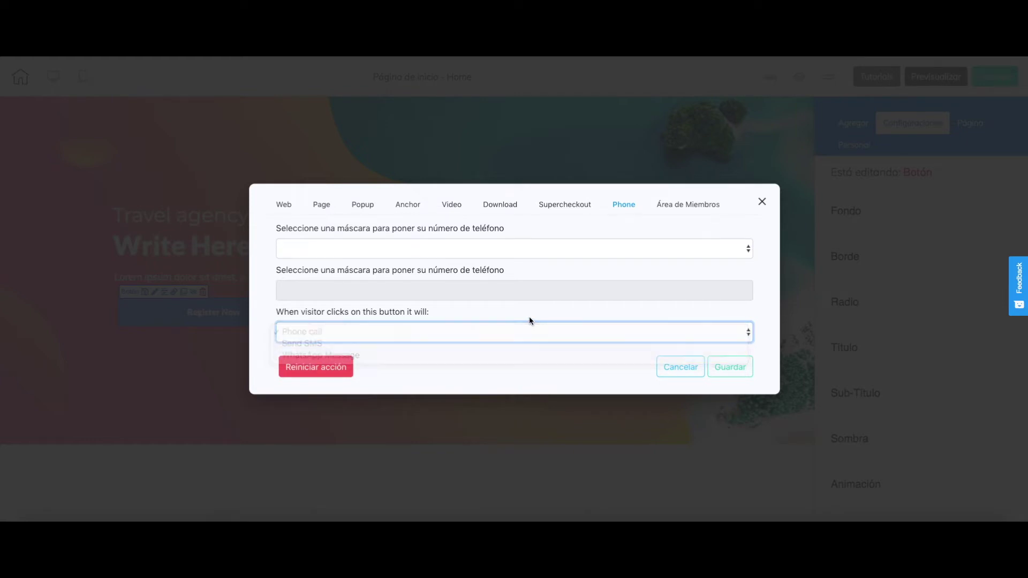
# Step: Examine the members area action with Registro and its redirect page choices, and close the link settings without saving
pyautogui.click(679, 206)
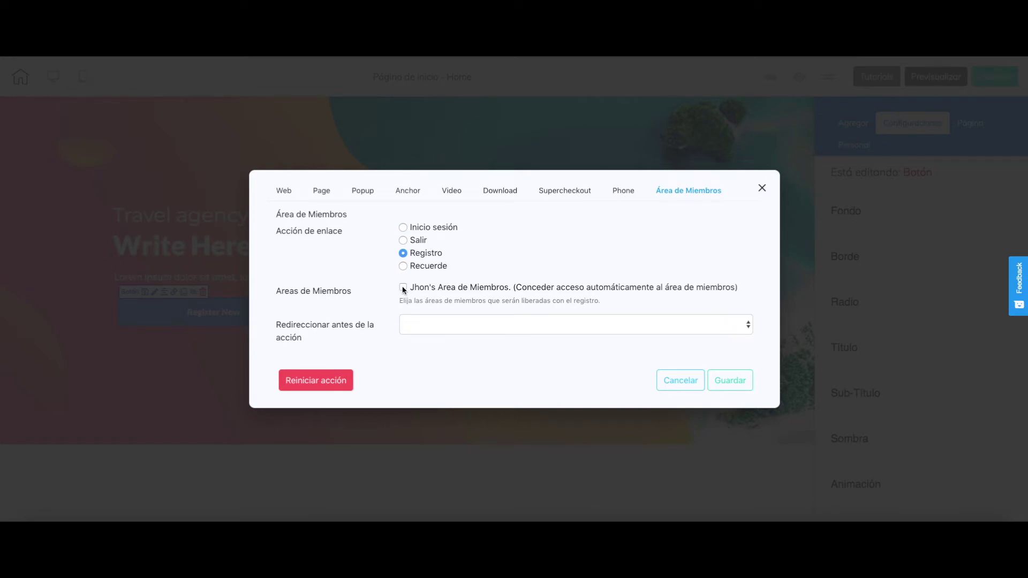
pyautogui.click(469, 328)
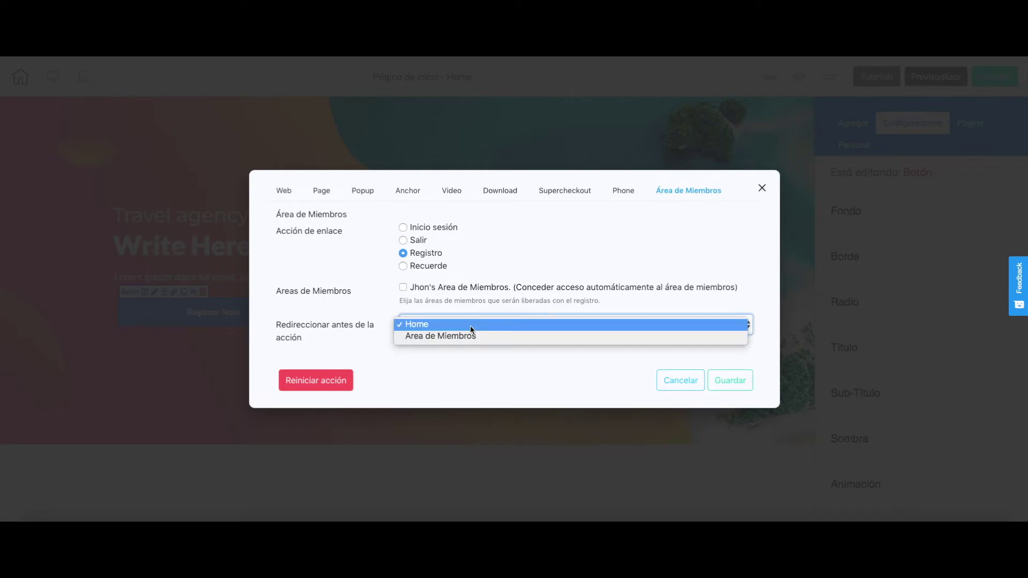
pyautogui.click(476, 342)
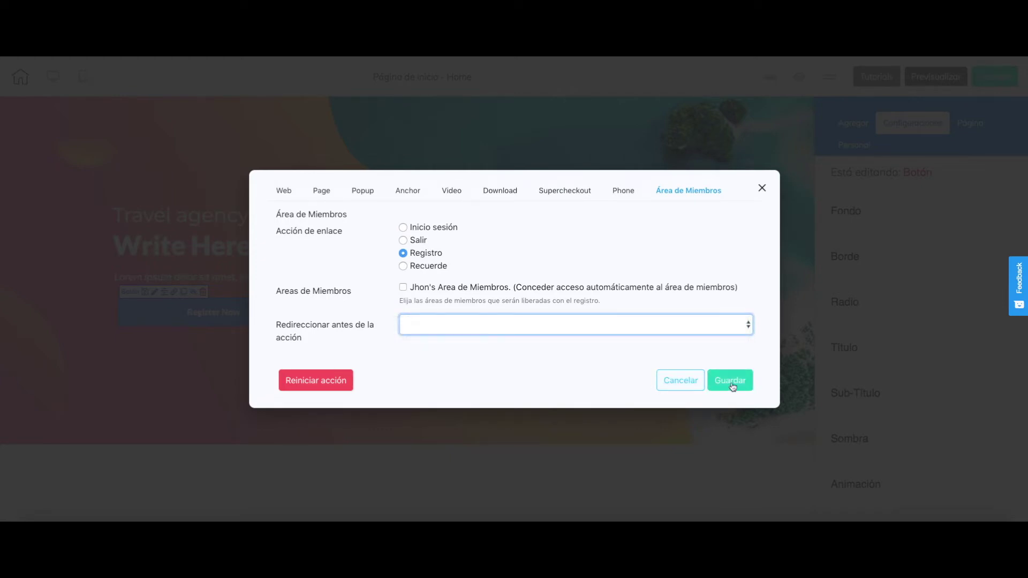
pyautogui.click(763, 188)
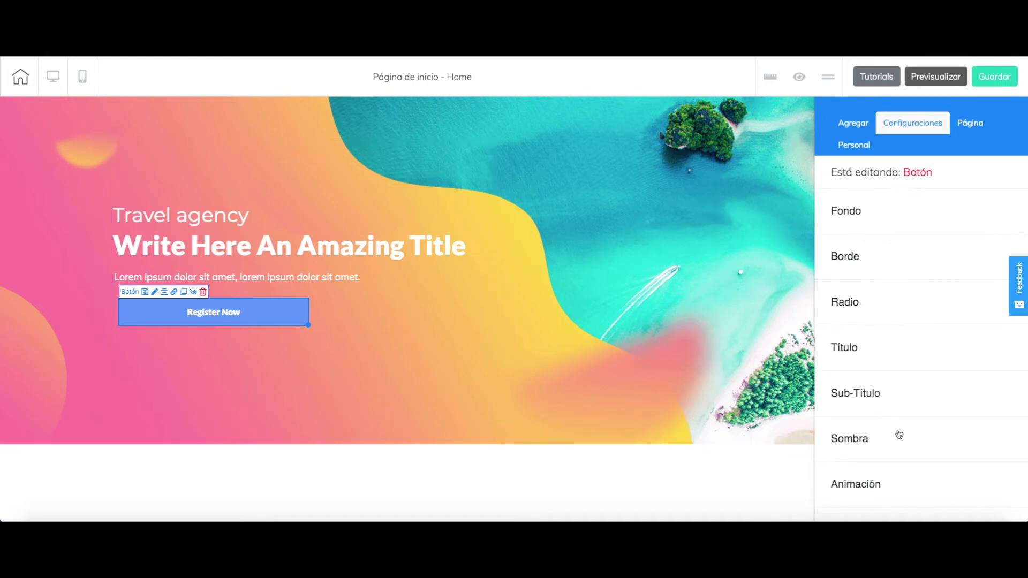
# Step: Change the Register Now button's background colour to a more saturated, vivid blue
pyautogui.click(906, 228)
pyautogui.click(903, 271)
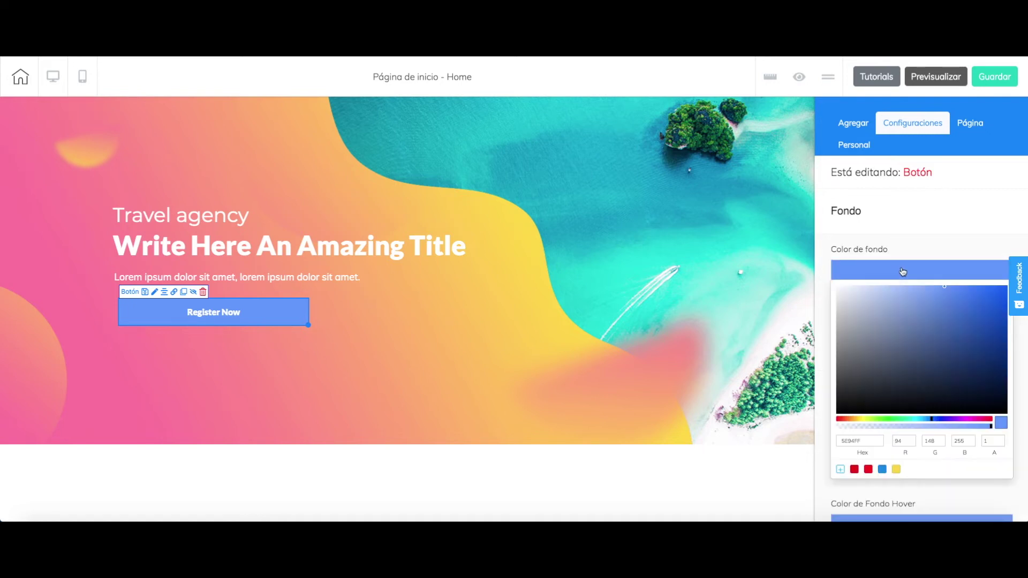
pyautogui.click(950, 336)
pyautogui.moveTo(956, 337)
pyautogui.mouseDown()
pyautogui.moveTo(964, 301)
pyautogui.moveTo(900, 291)
pyautogui.moveTo(883, 340)
pyautogui.moveTo(967, 336)
pyautogui.moveTo(1001, 288)
pyautogui.moveTo(990, 286)
pyautogui.mouseUp()
pyautogui.click(901, 265)
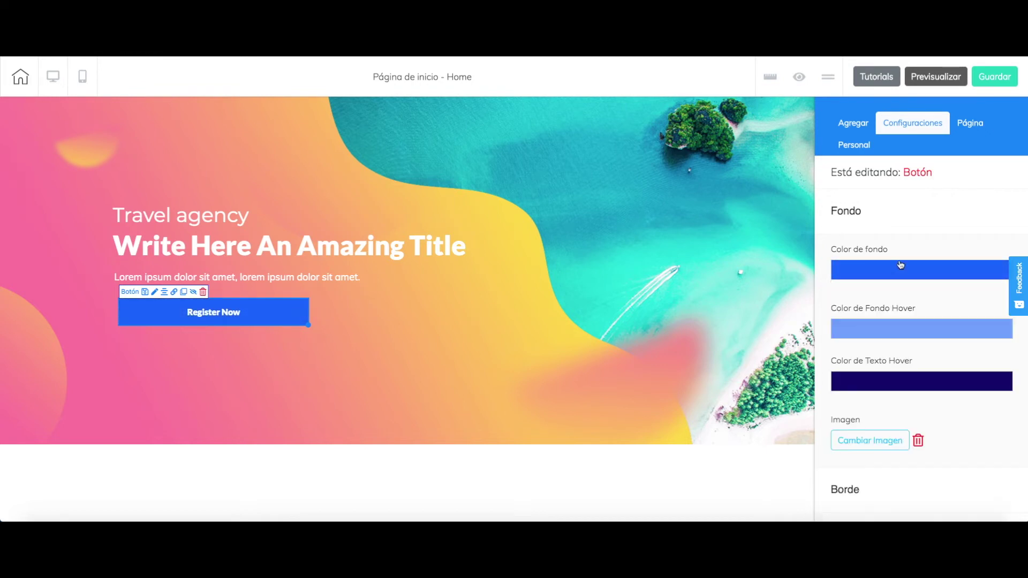
# Step: Set the button's hover background colour to a dark navy blue
pyautogui.click(888, 330)
pyautogui.moveTo(911, 387)
pyautogui.mouseDown()
pyautogui.moveTo(959, 420)
pyautogui.moveTo(975, 417)
pyautogui.mouseUp()
pyautogui.click(960, 335)
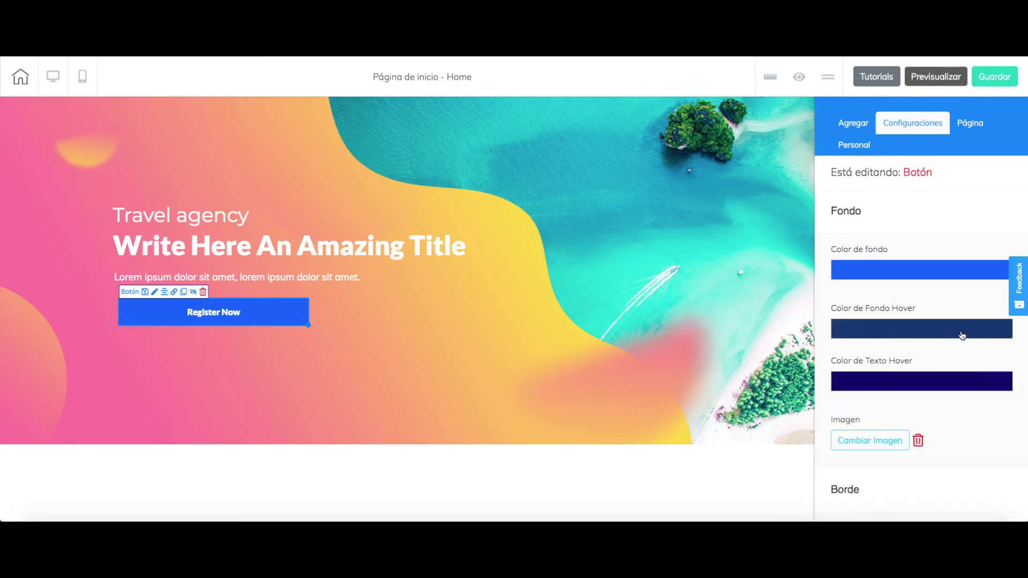
# Step: Set the button's hover text colour to a pale lavender and close the background settings
pyautogui.click(932, 383)
pyautogui.moveTo(929, 440)
pyautogui.mouseDown()
pyautogui.moveTo(862, 425)
pyautogui.moveTo(907, 450)
pyautogui.moveTo(861, 409)
pyautogui.mouseUp()
pyautogui.click(887, 380)
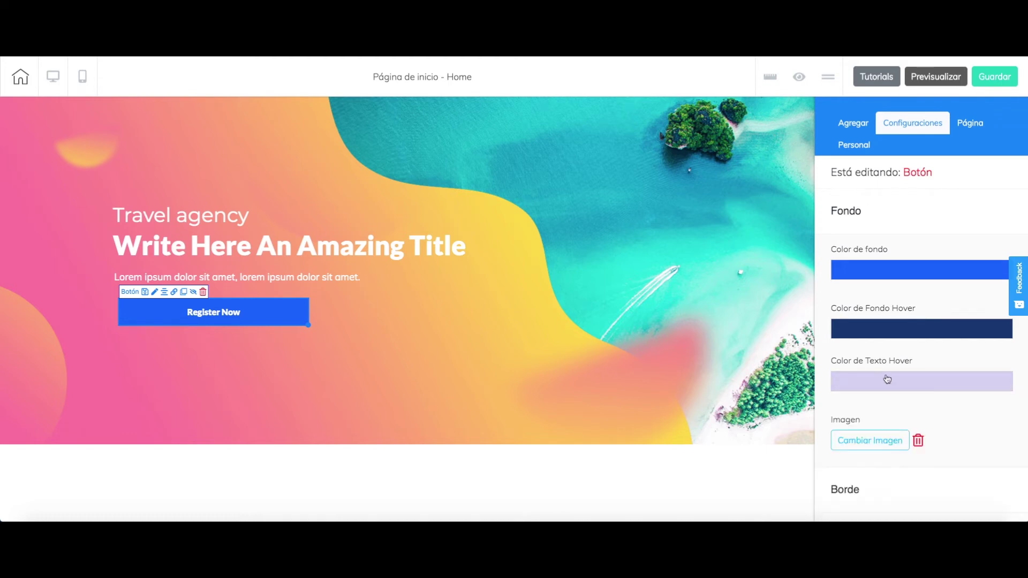
pyautogui.scroll(-1, 881, 386)
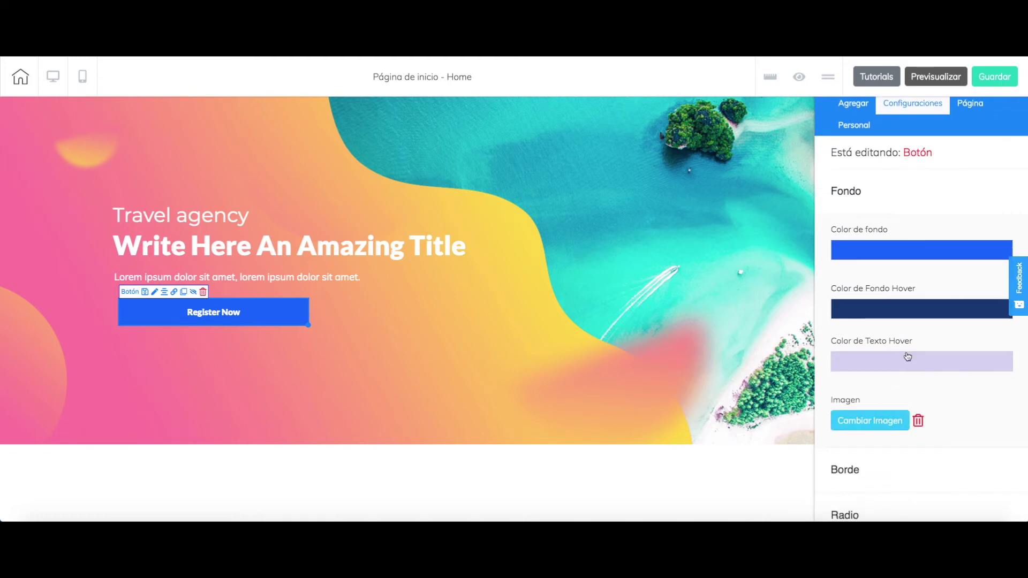
pyautogui.click(900, 203)
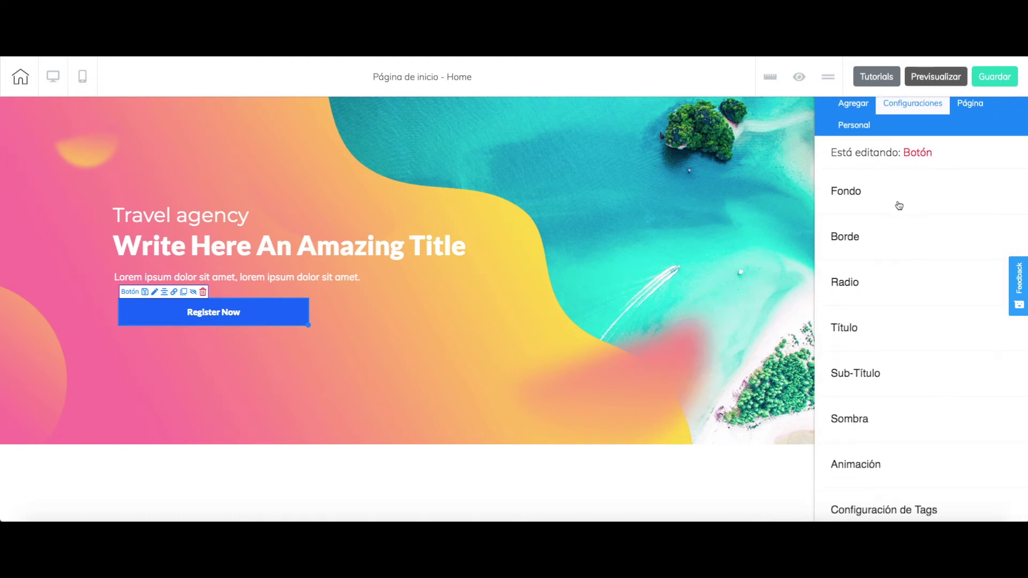
# Step: Try a dashed border with a width of 4 on the Register Now button
pyautogui.click(896, 248)
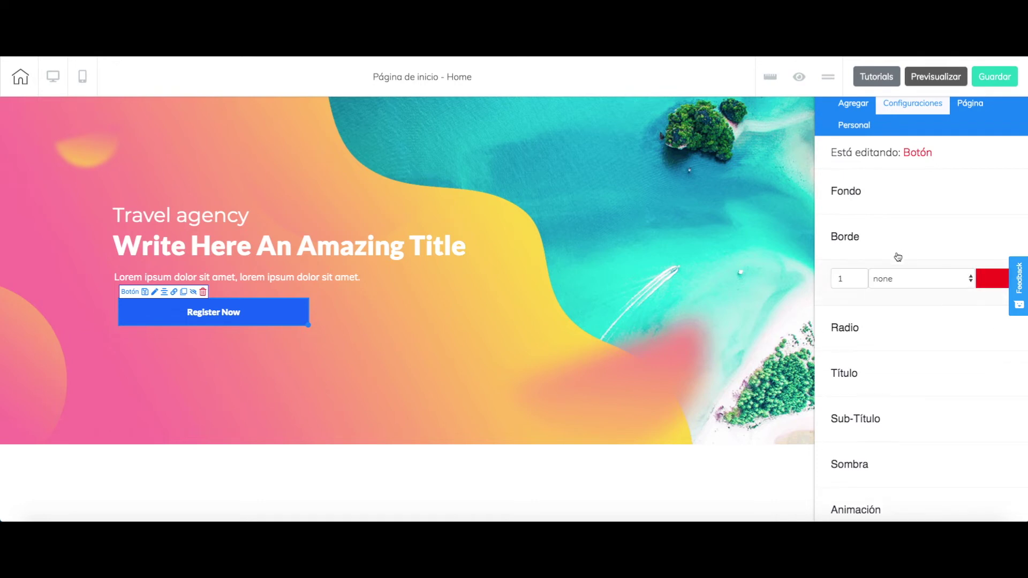
pyautogui.click(900, 284)
pyautogui.click(897, 305)
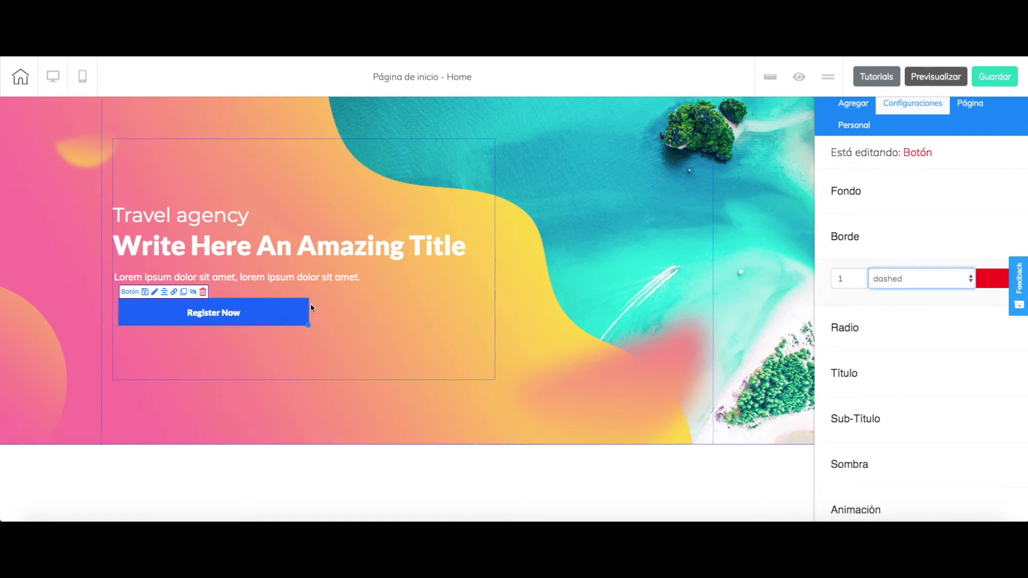
pyautogui.click(876, 280)
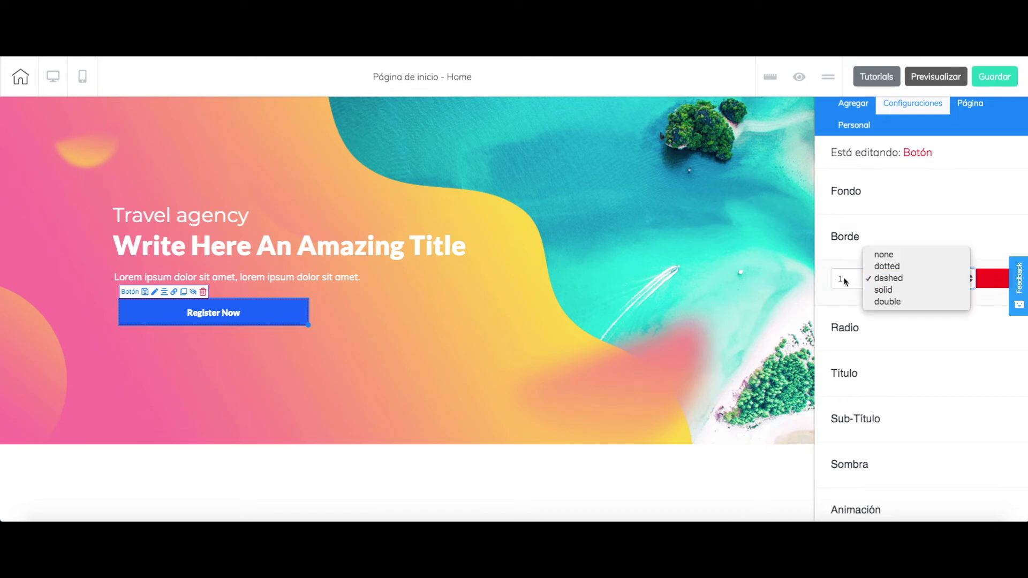
pyautogui.click(846, 281)
pyautogui.click(859, 275)
pyautogui.click(859, 276)
pyautogui.click(860, 276)
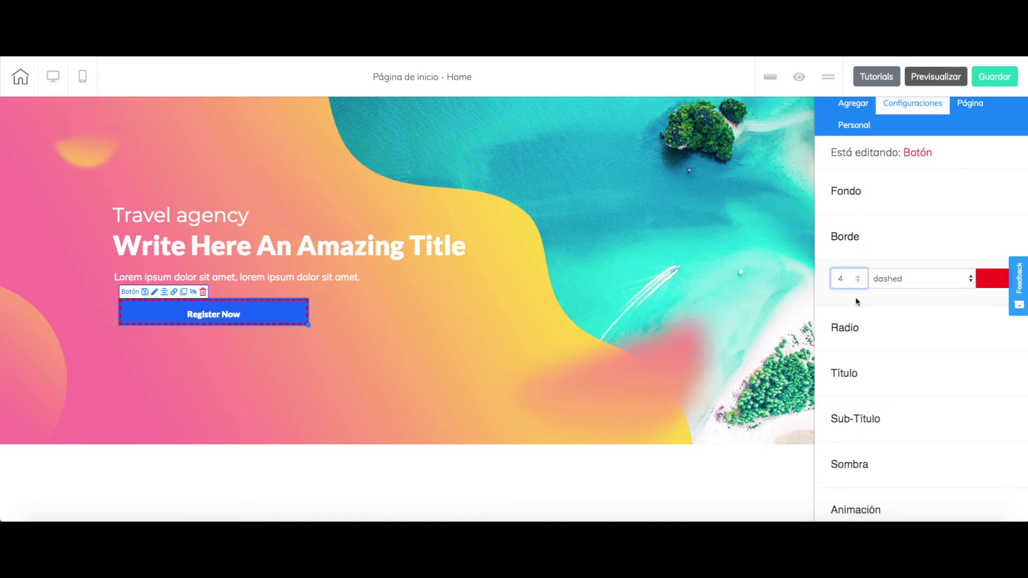
# Step: Try the solid border style on the button, then set the style back to none and close the border settings
pyautogui.click(905, 282)
pyautogui.click(901, 290)
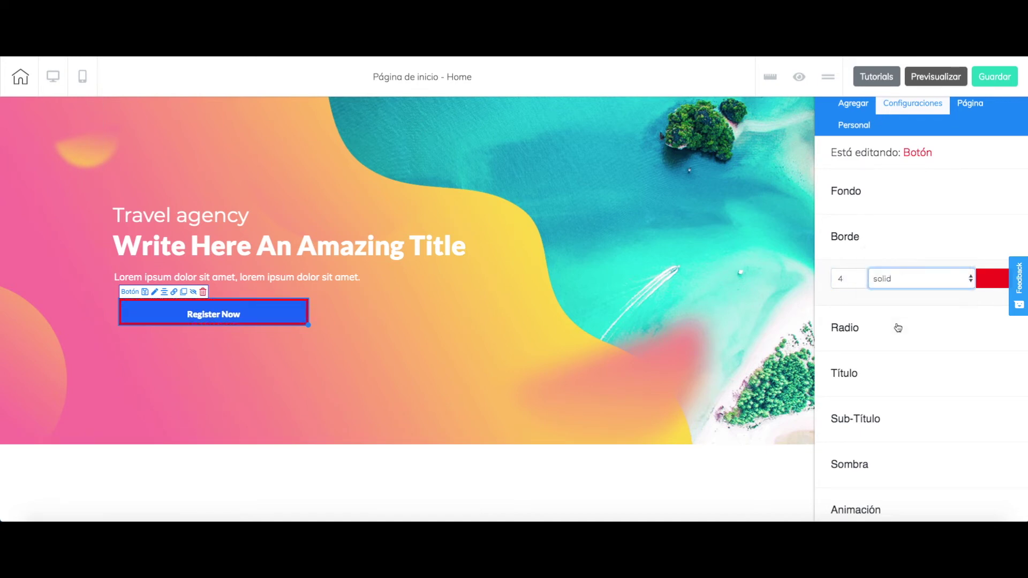
pyautogui.click(908, 285)
pyautogui.click(900, 244)
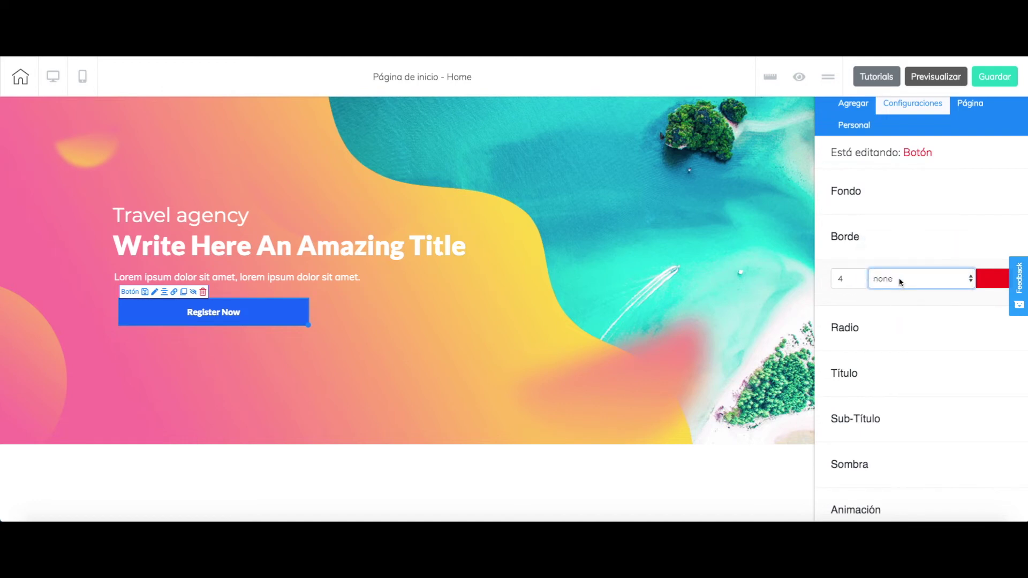
pyautogui.click(901, 254)
# Step: Round the button's top-left and bottom-right corners with a radius of 25 each
pyautogui.click(895, 279)
pyautogui.click(842, 324)
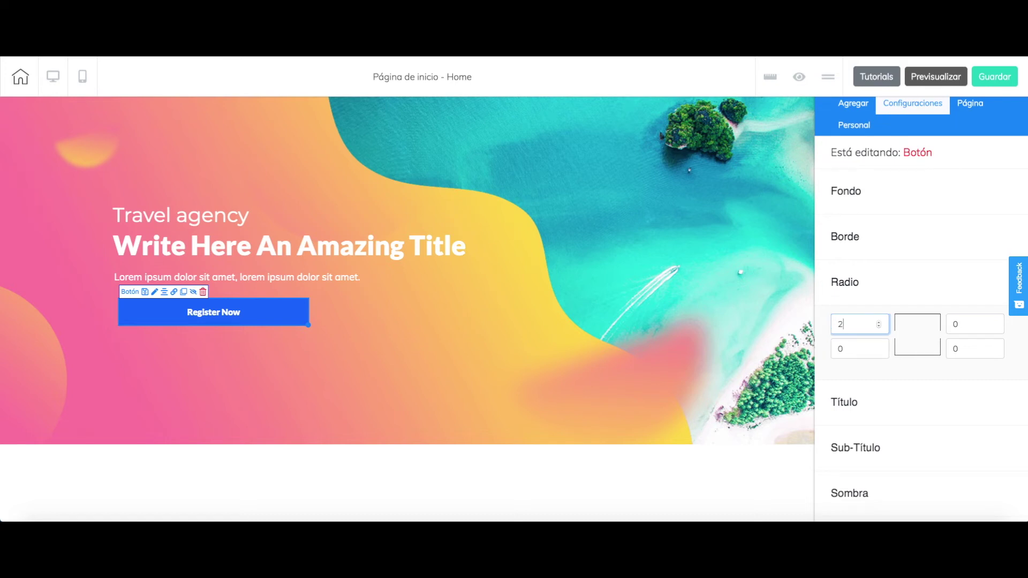
pyautogui.doubleClick(976, 353)
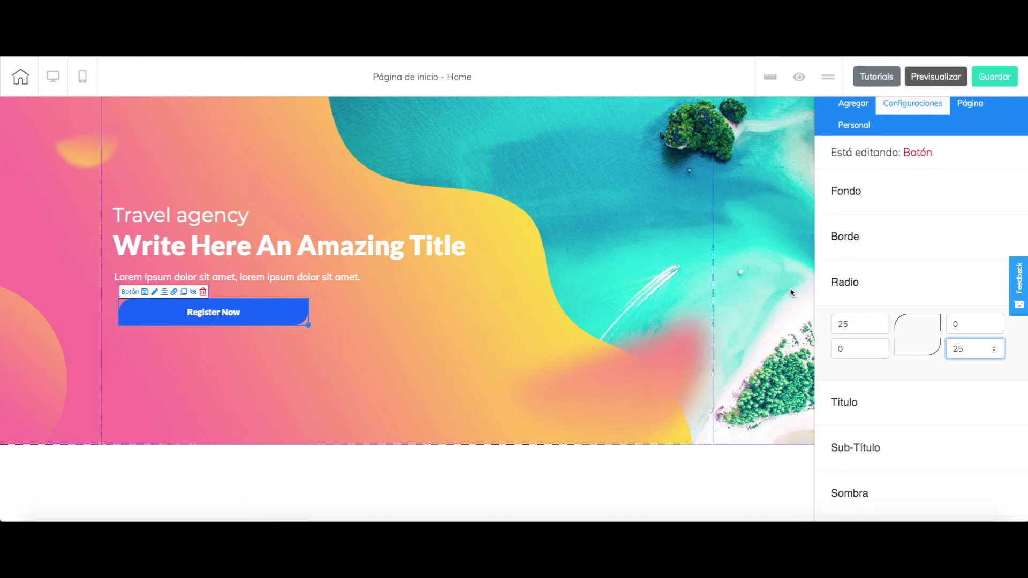
pyautogui.click(879, 282)
# Step: Examine the button's title settings for text, font, size, colour, alignment, decoration and icon
pyautogui.click(890, 335)
pyautogui.scroll(-1, 890, 343)
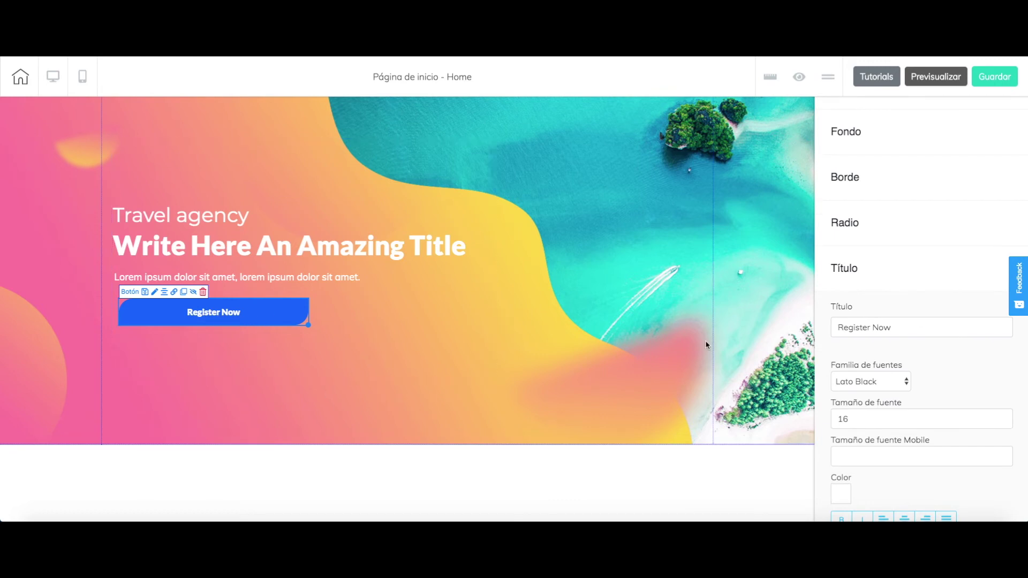
pyautogui.scroll(-1, 932, 352)
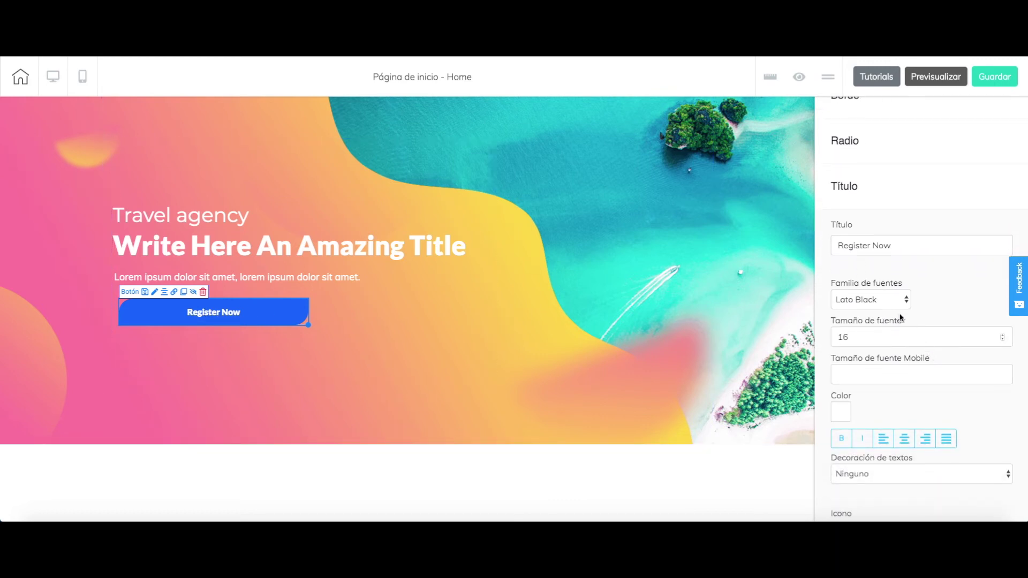
pyautogui.scroll(-1, 914, 359)
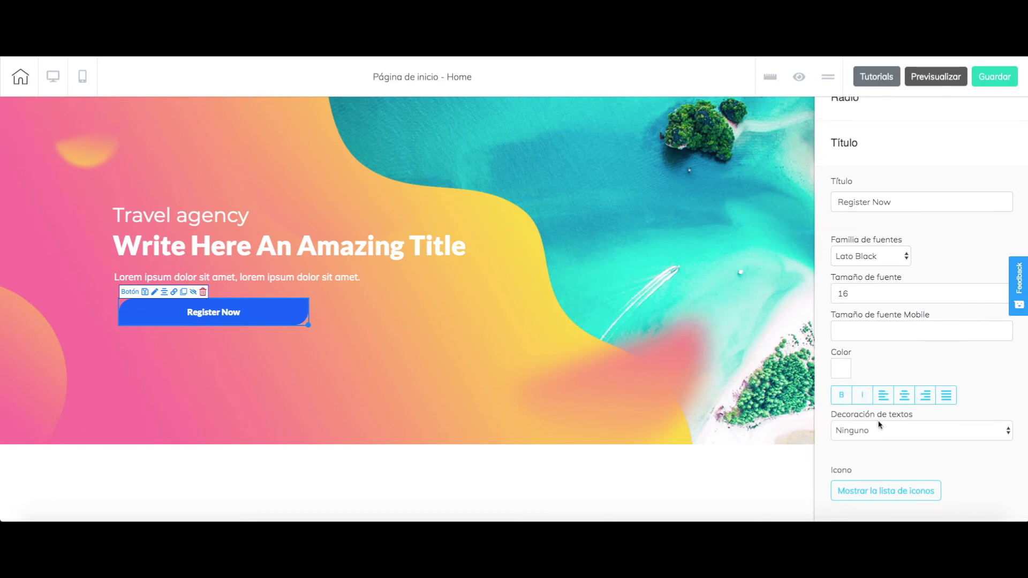
pyautogui.scroll(-1, 879, 423)
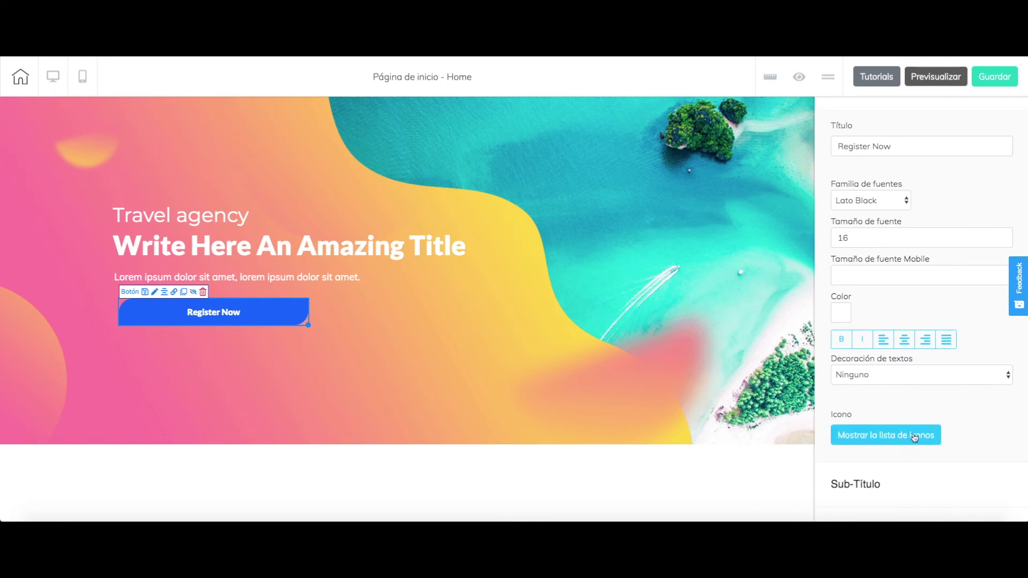
pyautogui.scroll(3, 915, 439)
pyautogui.click(889, 239)
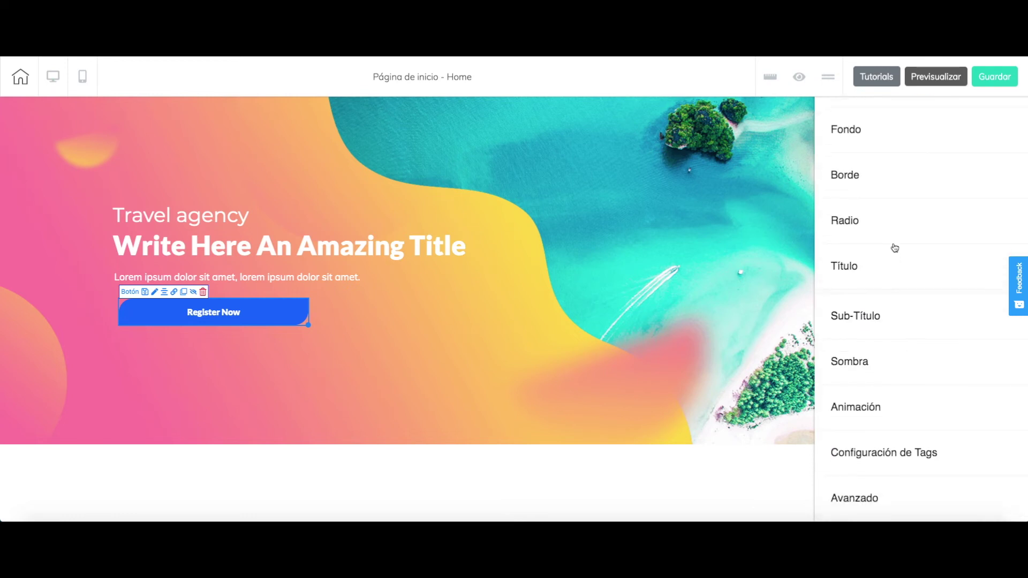
# Step: Try the sample subtext "asdasd" beneath the button's title and clear it again
pyautogui.click(907, 320)
pyautogui.click(904, 345)
pyautogui.write('asdasd')
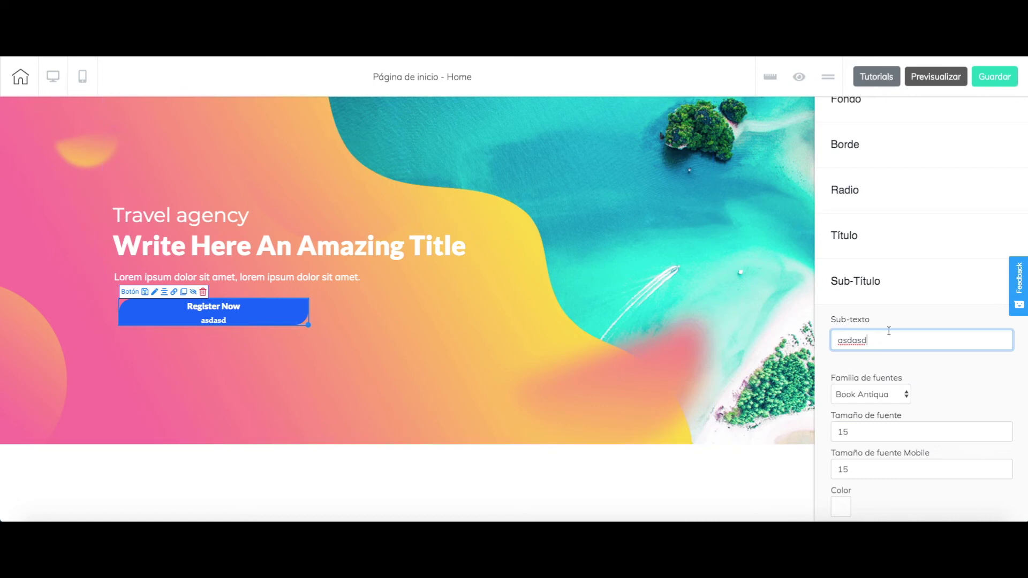
pyautogui.moveTo(868, 337); pyautogui.dragTo(828, 337)
pyautogui.press('BackSpace')
pyautogui.click(908, 358)
# Step: Examine the subtitle's font family, size, colour, alignment and decoration options, and close the subtitle settings
pyautogui.scroll(-3, 911, 358)
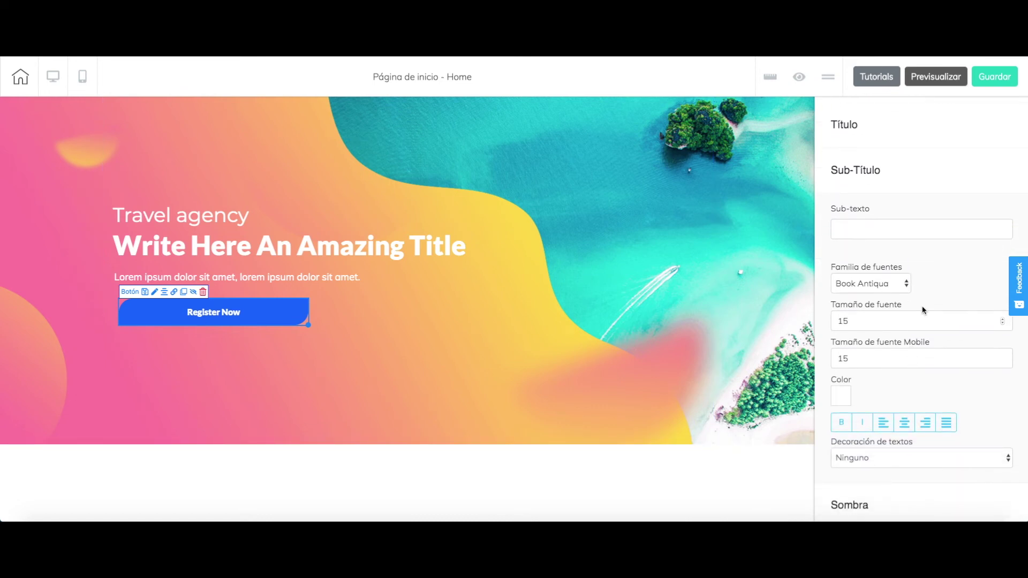
pyautogui.scroll(-1, 924, 313)
pyautogui.scroll(-1, 906, 354)
pyautogui.click(849, 335)
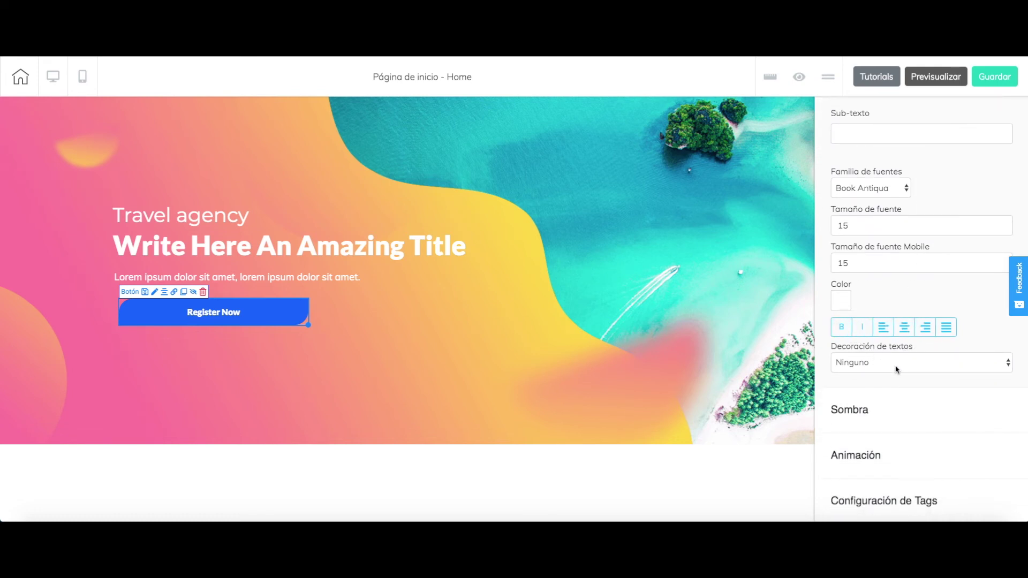
pyautogui.scroll(5, 898, 368)
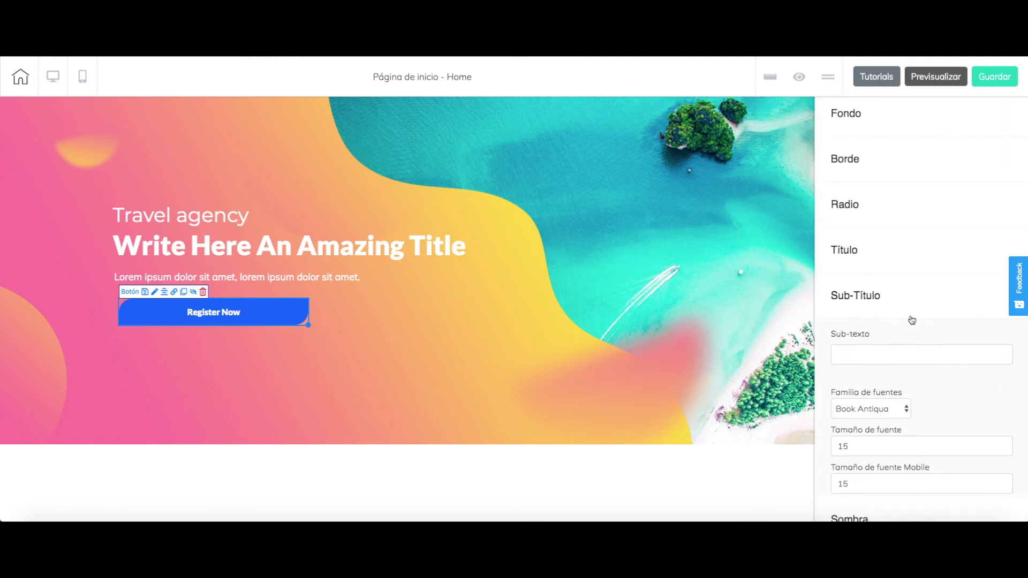
pyautogui.click(911, 319)
# Step: Set the Register Now button's shadow colour to a medium grey
pyautogui.click(897, 360)
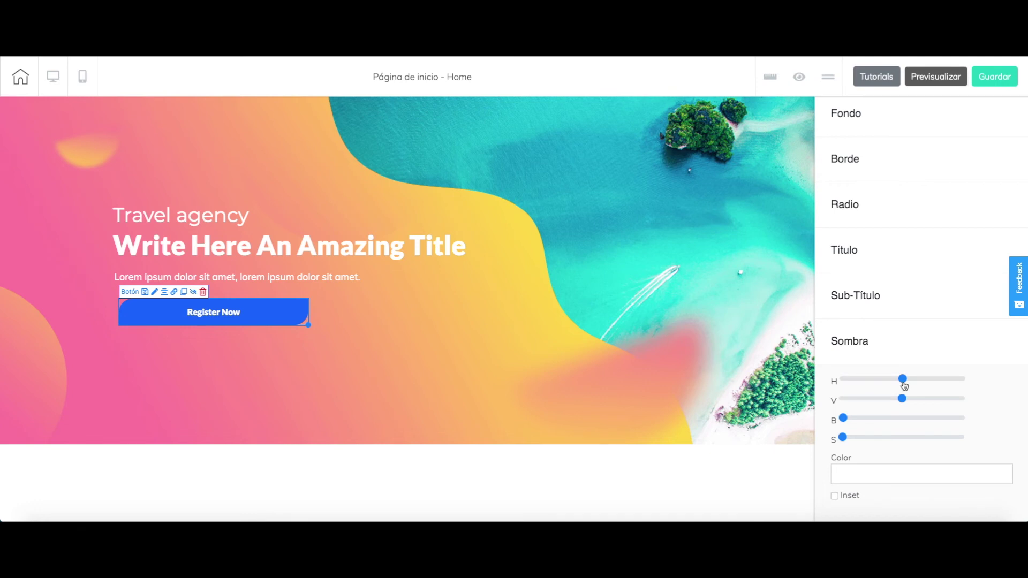
pyautogui.click(877, 473)
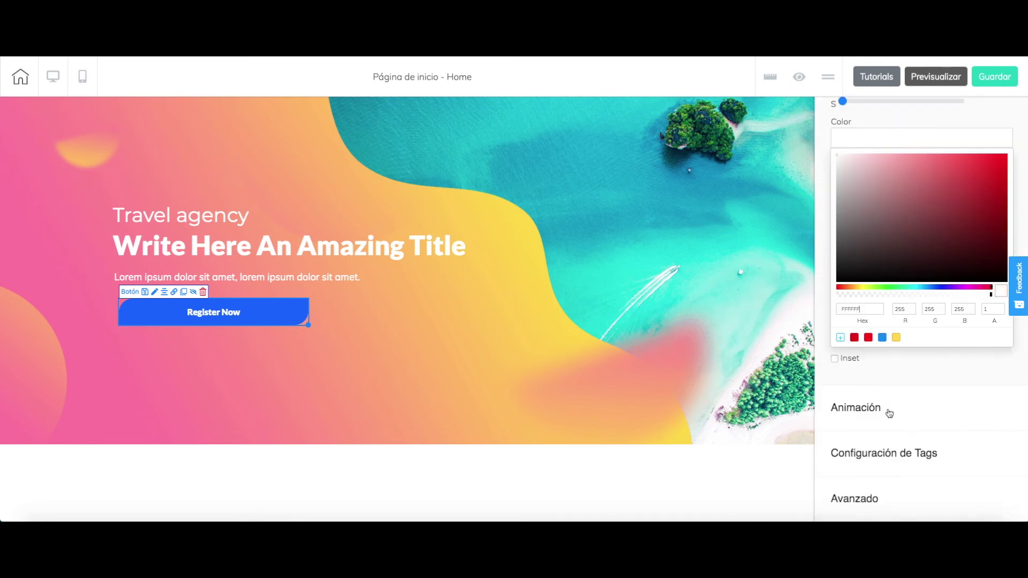
pyautogui.moveTo(907, 273)
pyautogui.mouseDown()
pyautogui.moveTo(898, 218)
pyautogui.moveTo(844, 217)
pyautogui.mouseUp()
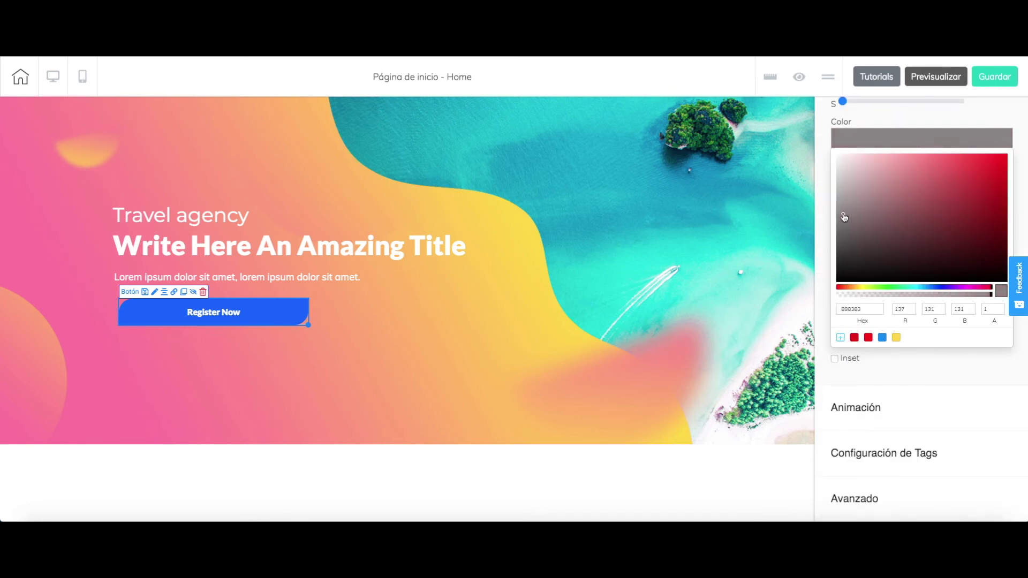
pyautogui.click(889, 141)
# Step: Give the button's shadow a soft blur and moderate spread, and offset it slightly to the right and downwards
pyautogui.moveTo(844, 280); pyautogui.dragTo(880, 300)
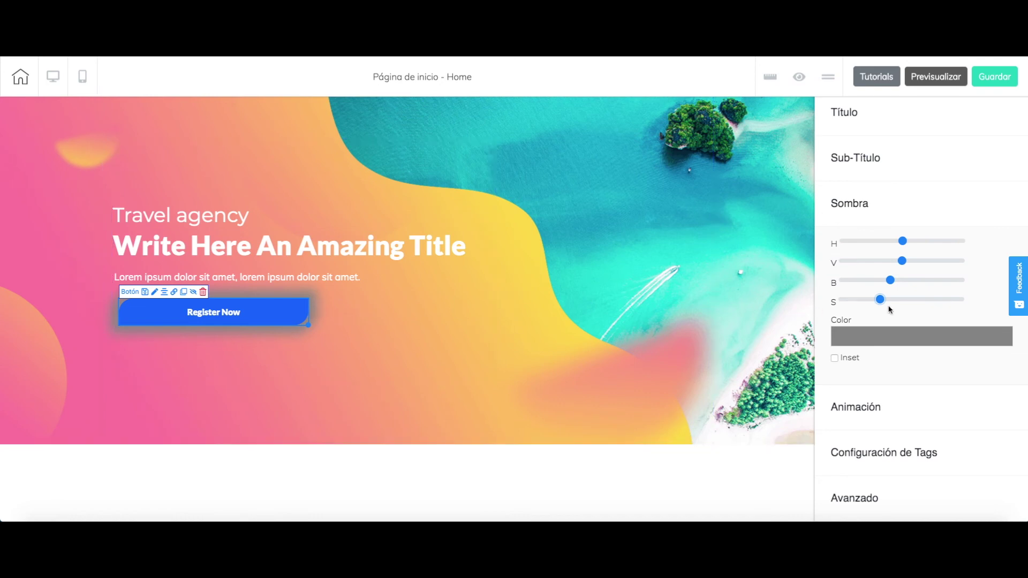
pyautogui.moveTo(880, 300); pyautogui.dragTo(861, 301)
pyautogui.moveTo(902, 241); pyautogui.dragTo(909, 263)
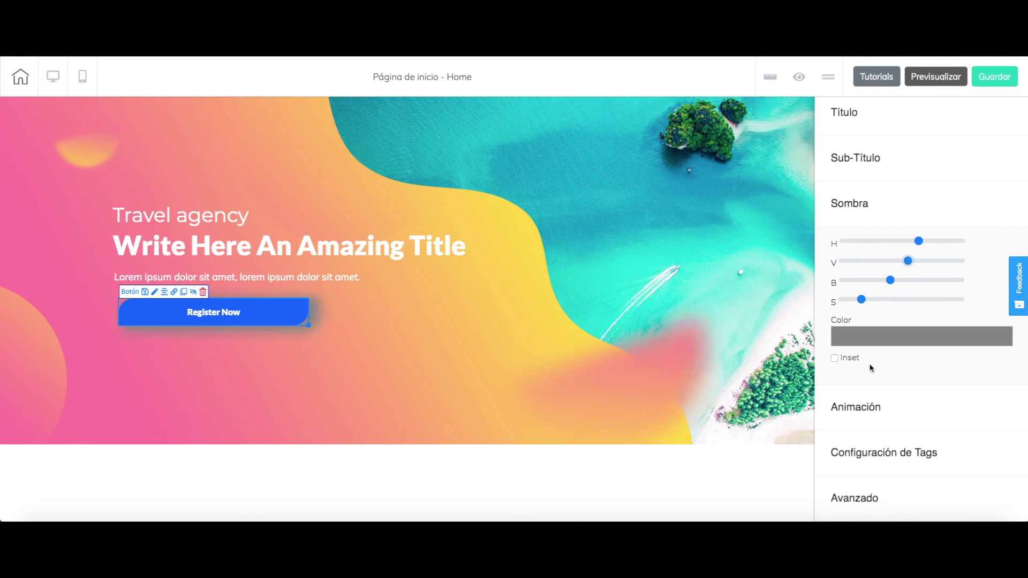
# Step: Try the inset option on the button's shadow, turn it off again and close the shadow settings
pyautogui.click(835, 359)
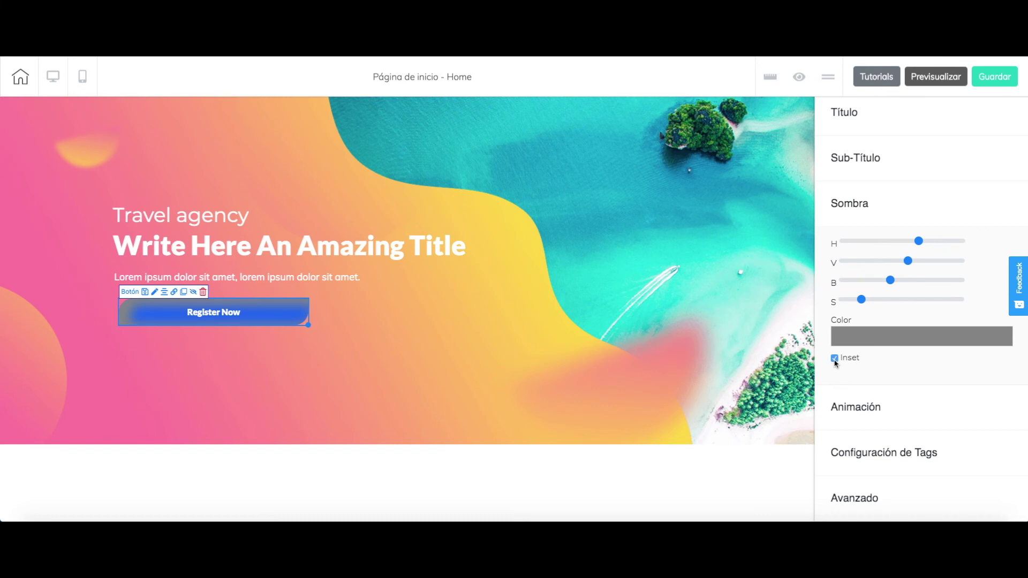
pyautogui.click(835, 358)
pyautogui.click(890, 213)
# Step: Examine the button's animation triggers, start time, effect list and speed choices without changing them
pyautogui.click(886, 413)
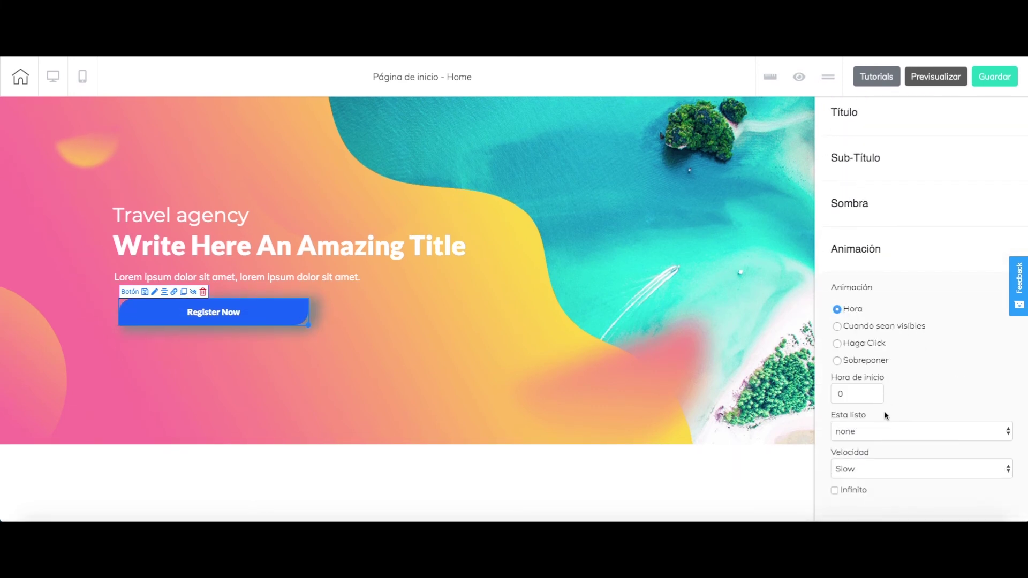
pyautogui.scroll(-1, 887, 415)
pyautogui.scroll(-1, 886, 415)
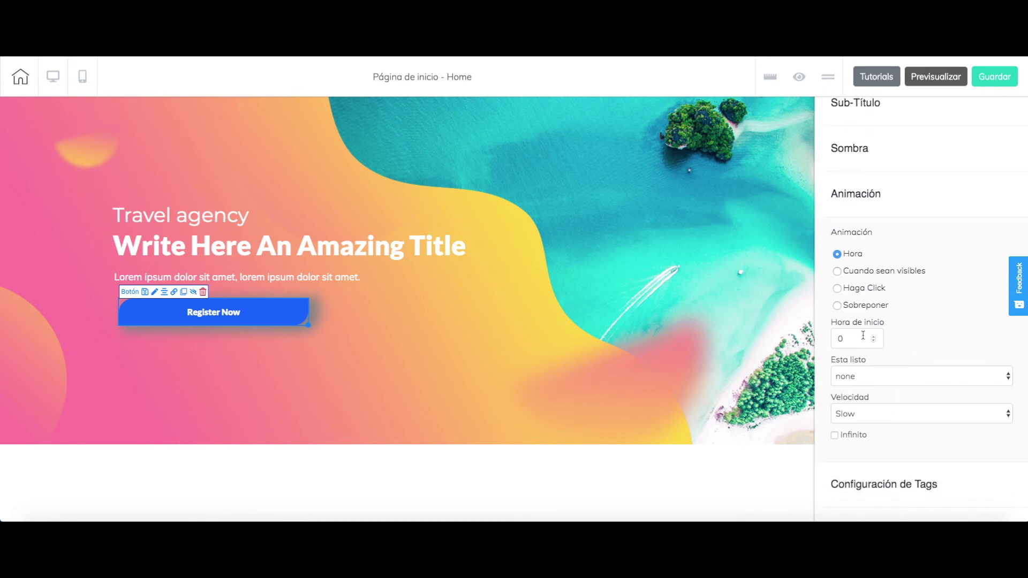
pyautogui.click(871, 377)
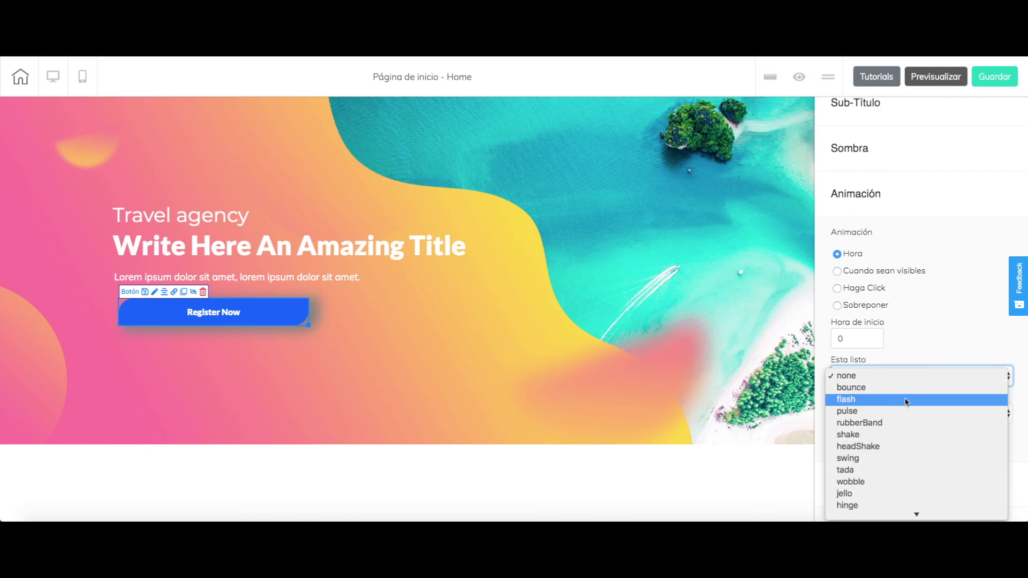
pyautogui.click(935, 358)
pyautogui.click(910, 419)
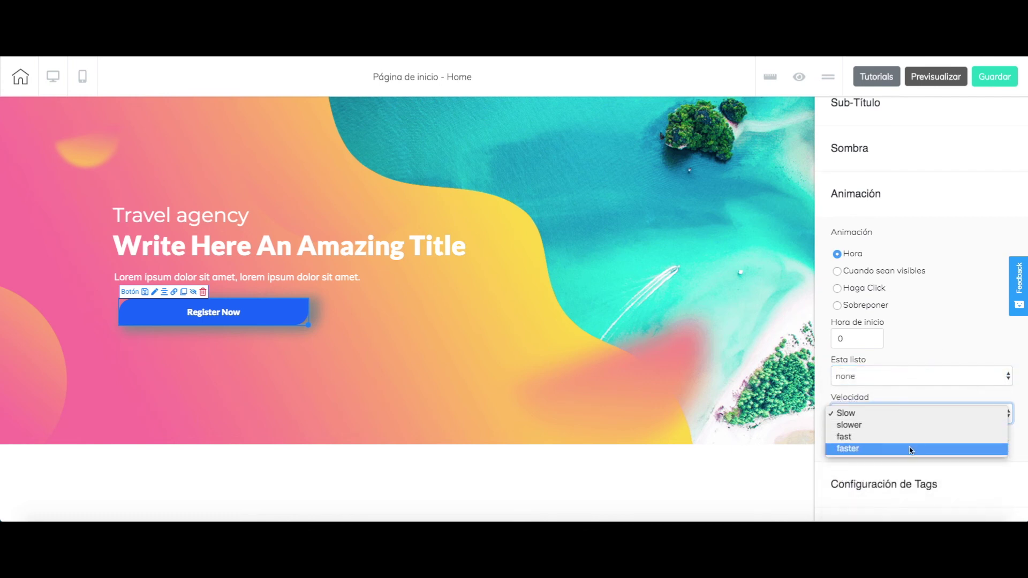
pyautogui.click(929, 398)
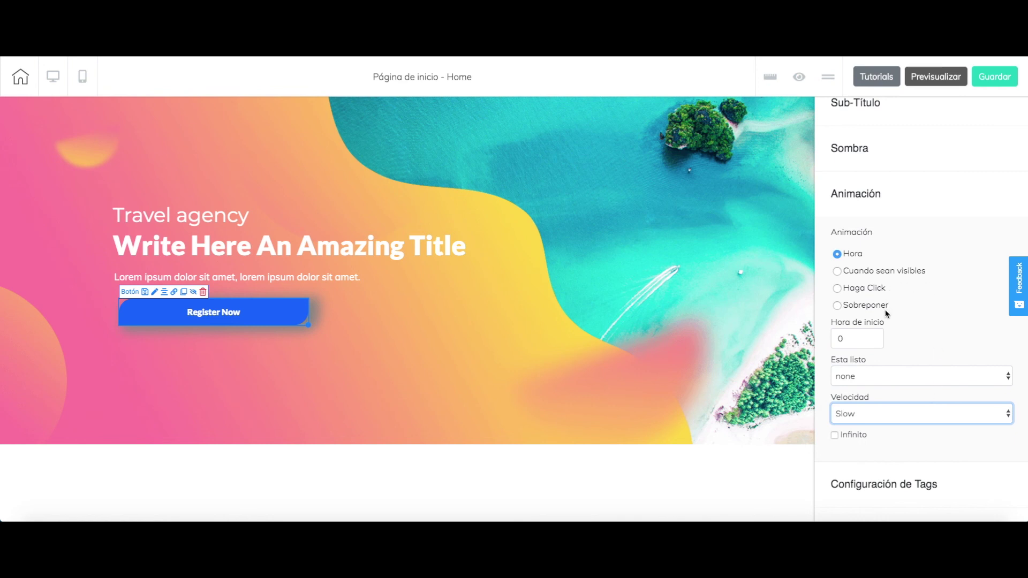
pyautogui.click(889, 213)
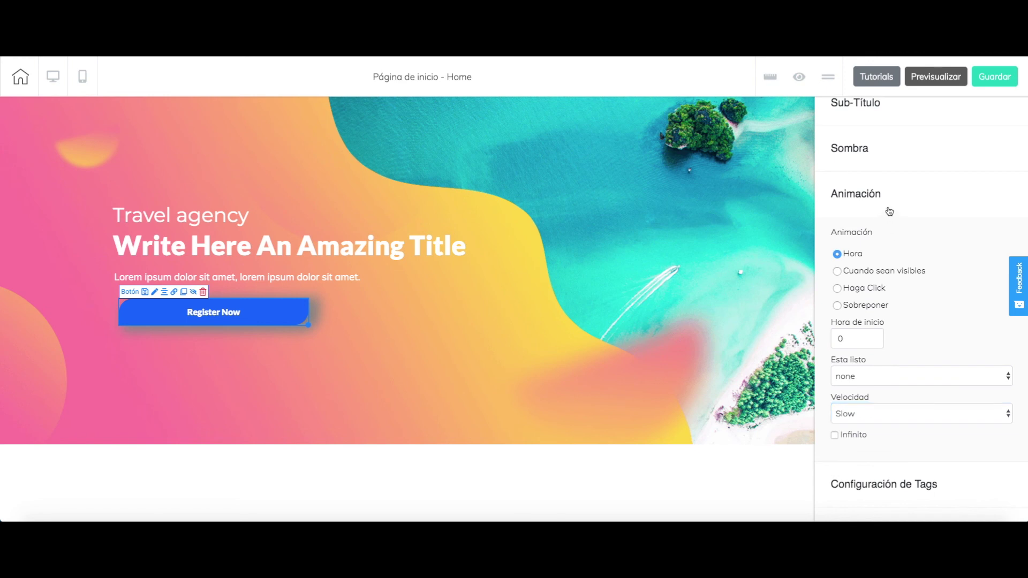
# Step: Examine the button's tag field and its advanced options for layer position and saving as a personal element
pyautogui.click(942, 464)
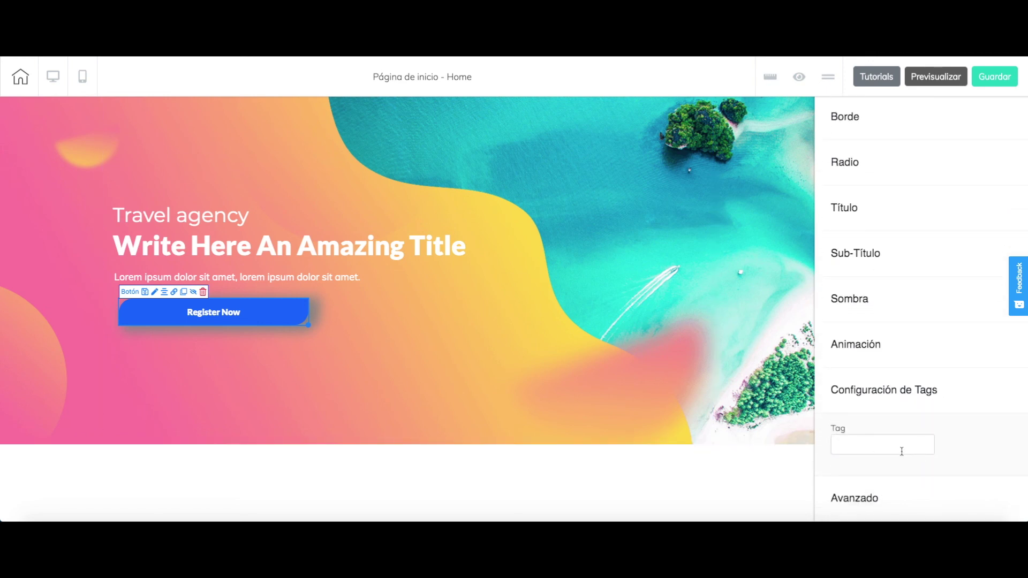
pyautogui.click(934, 402)
pyautogui.click(915, 493)
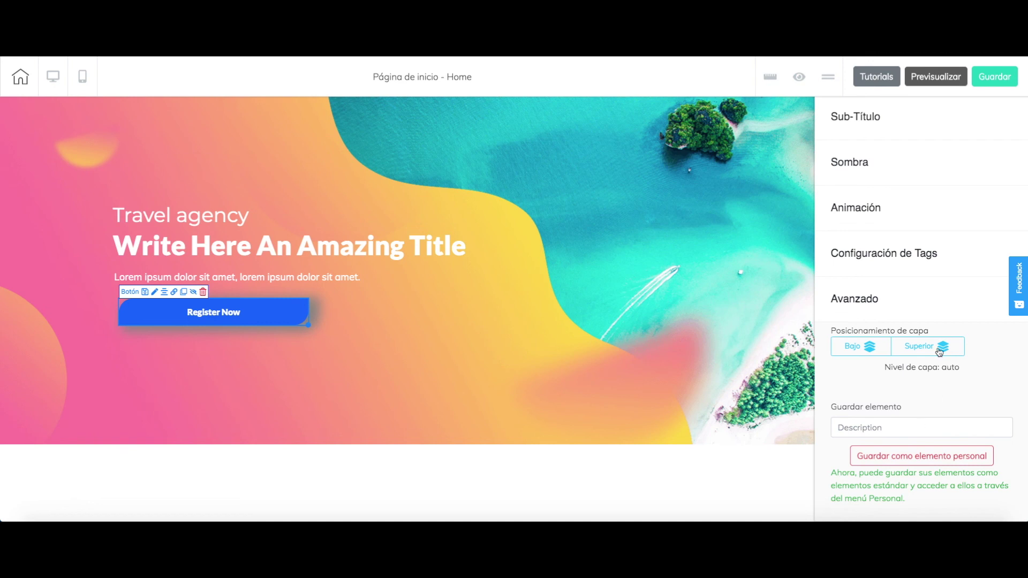
pyautogui.scroll(5, 944, 393)
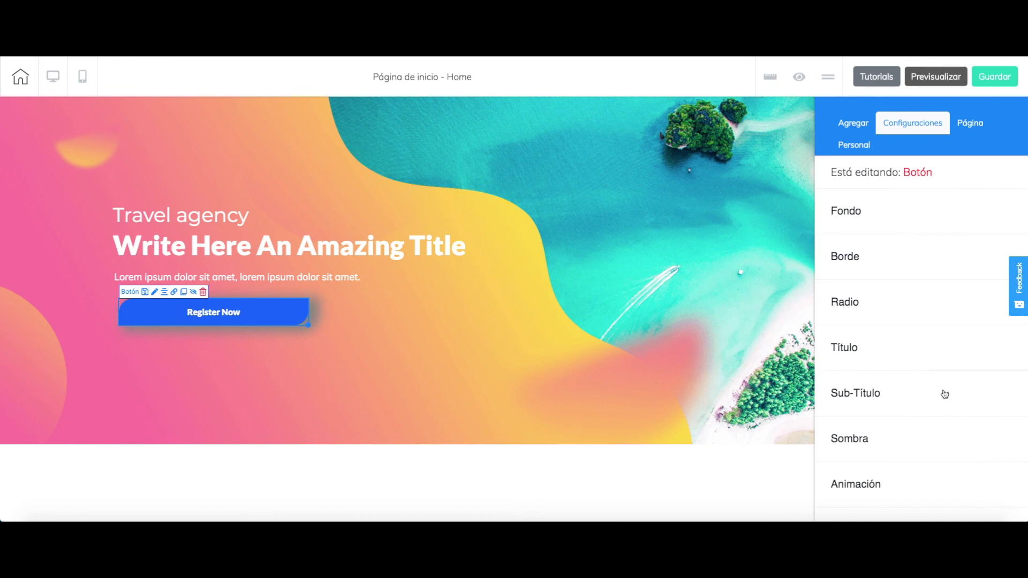